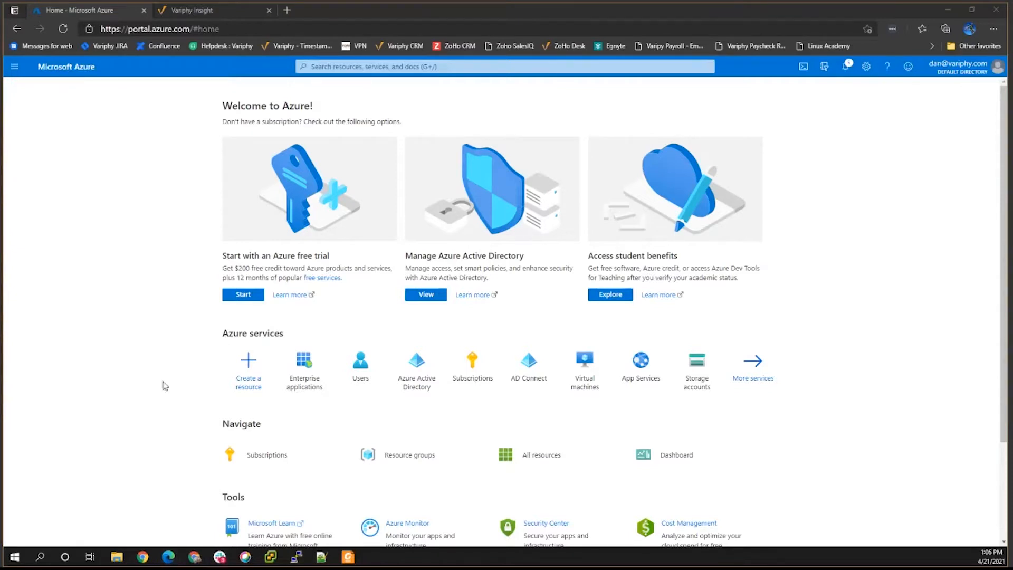
From Enterprise applications, start a new application to bring up the Azure AD gallery.
click(296, 371)
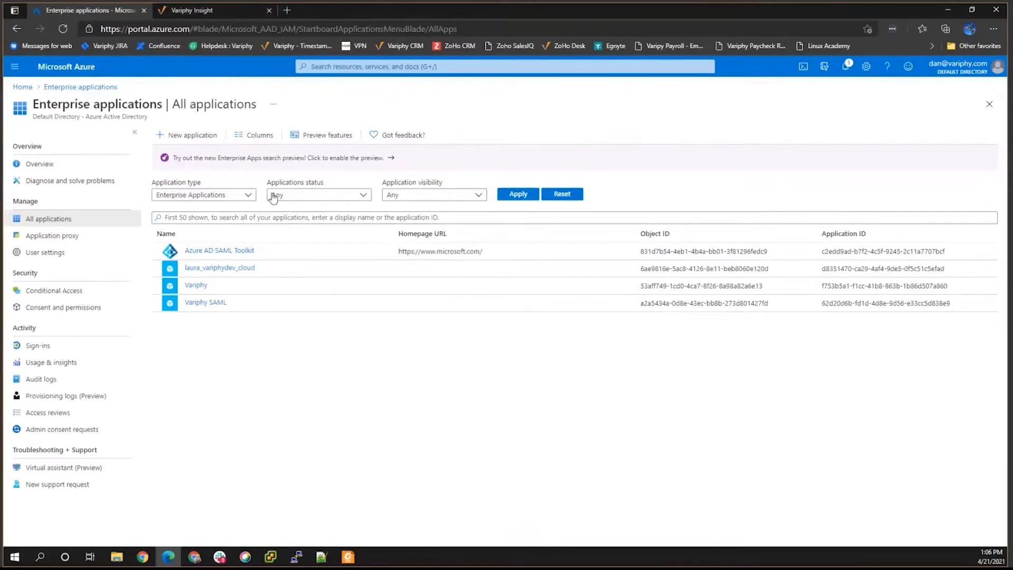
click(185, 138)
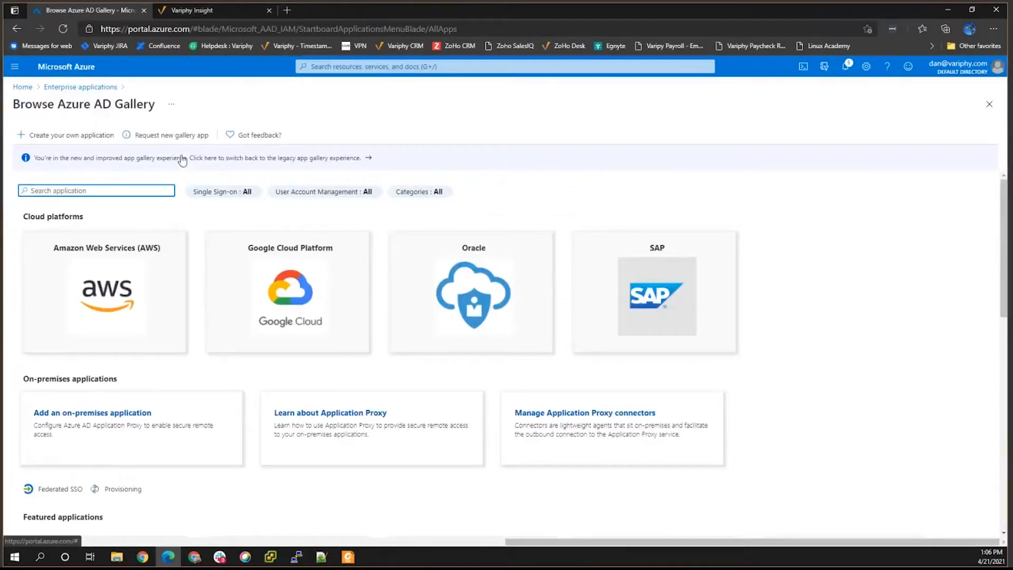
Create a custom non-gallery enterprise application named 'Azure Demo'.
click(41, 136)
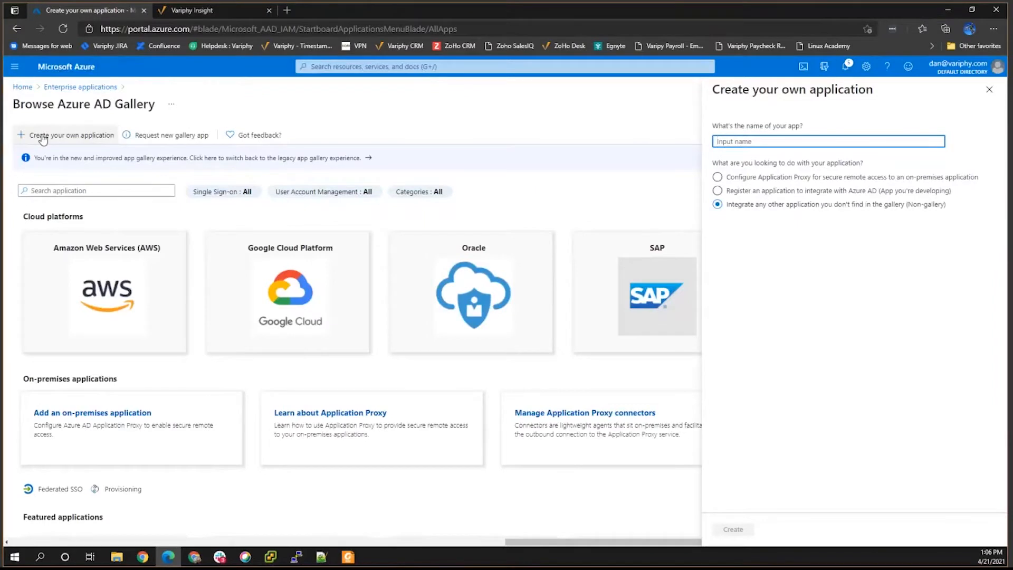
text(Azure Demo)
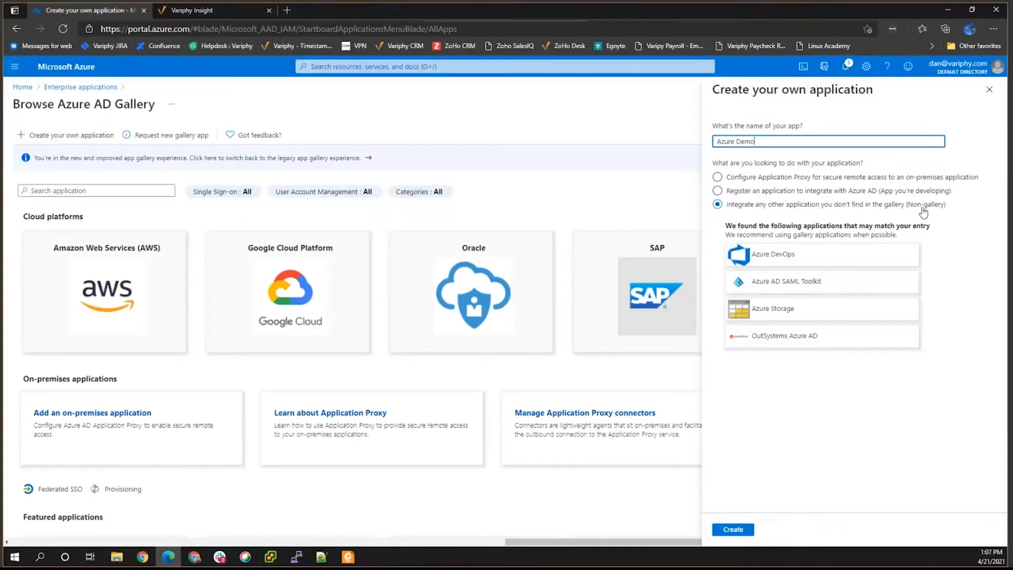
click(732, 527)
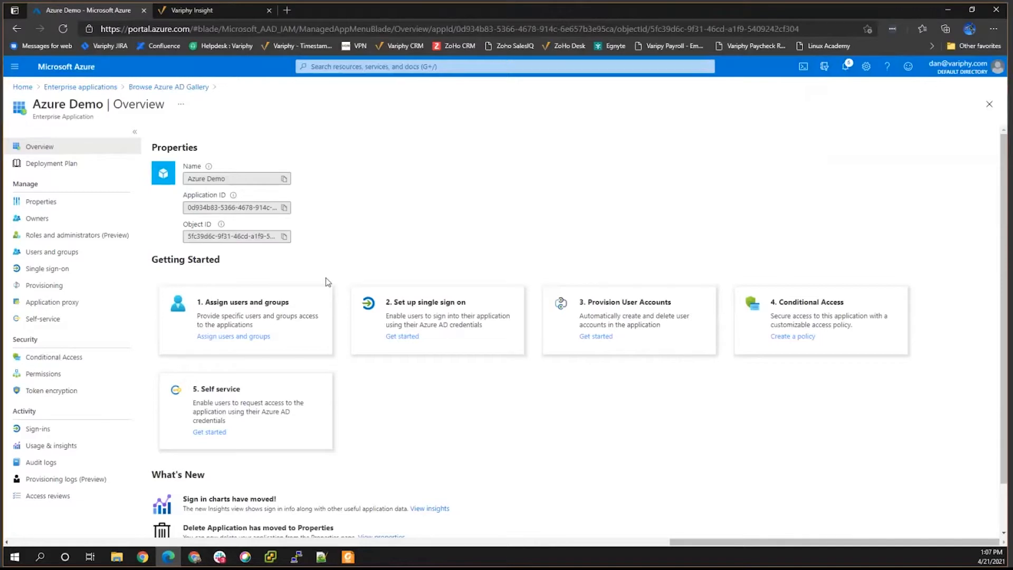
Open the user picker for a new Azure Demo user assignment.
click(209, 340)
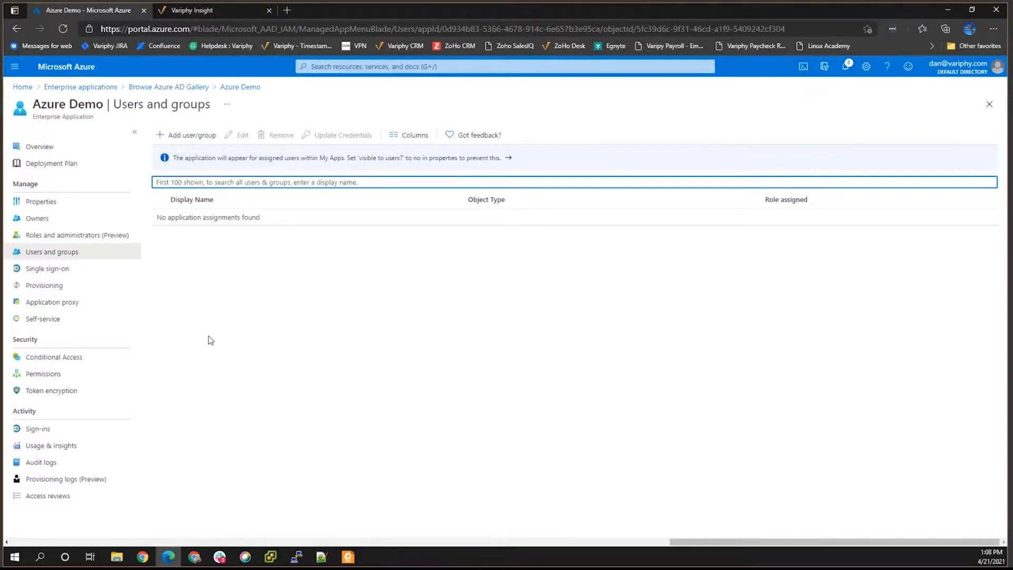
click(180, 137)
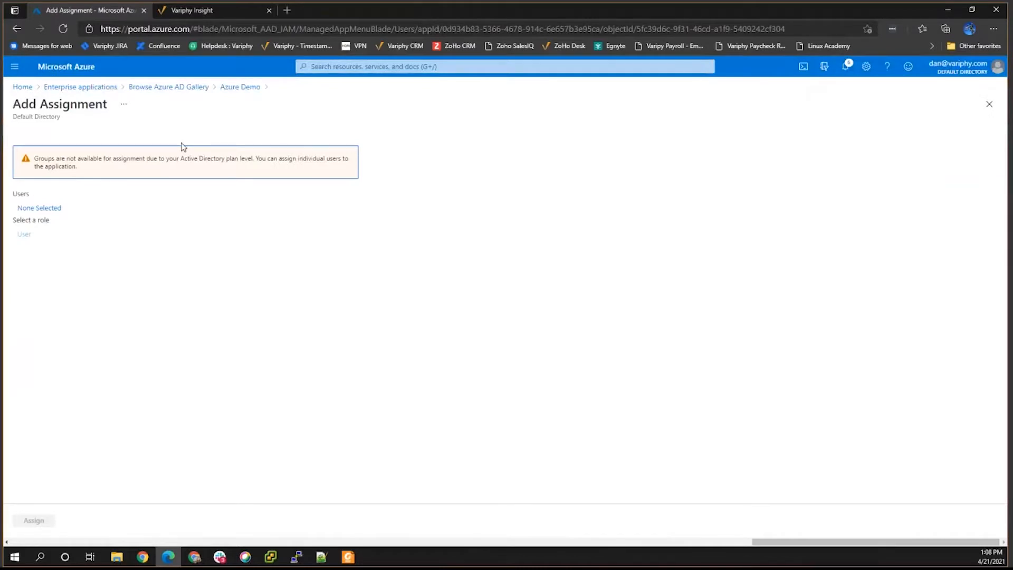
click(48, 208)
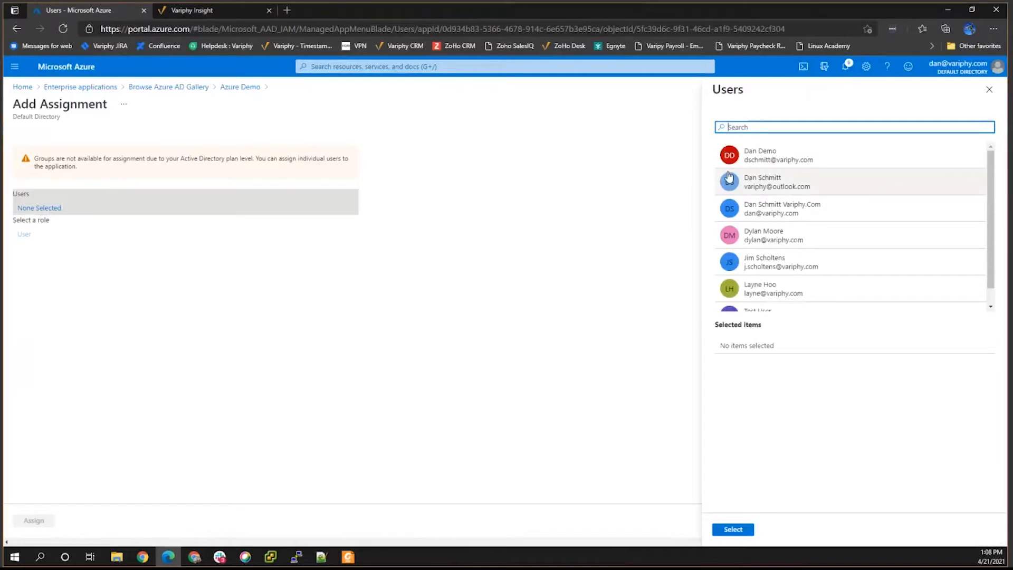
Select all seven users, including Test User, and assign them to Azure Demo.
click(754, 158)
click(757, 196)
click(754, 229)
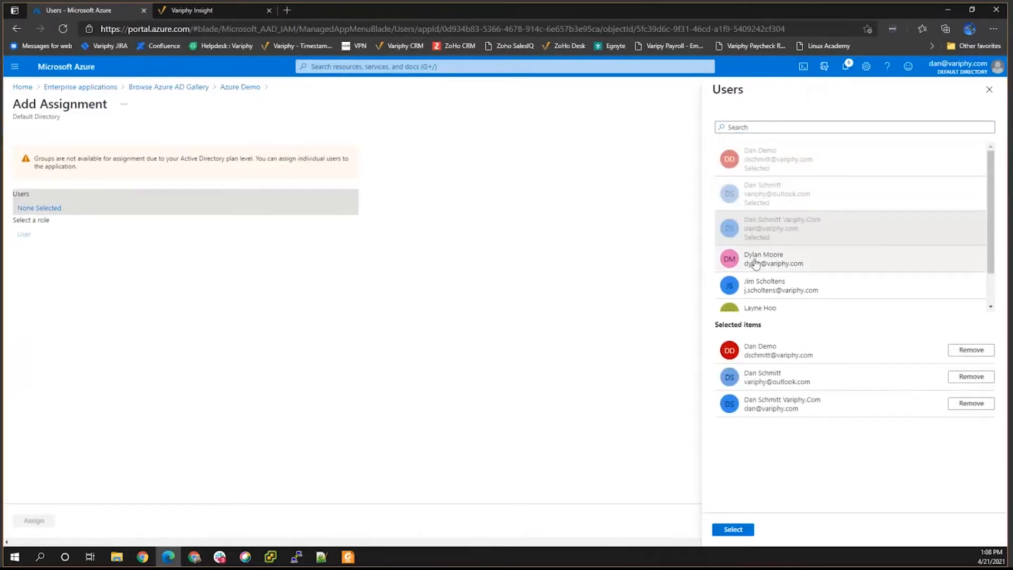
click(755, 264)
click(755, 295)
scroll(759, 267, down, 2)
click(760, 267)
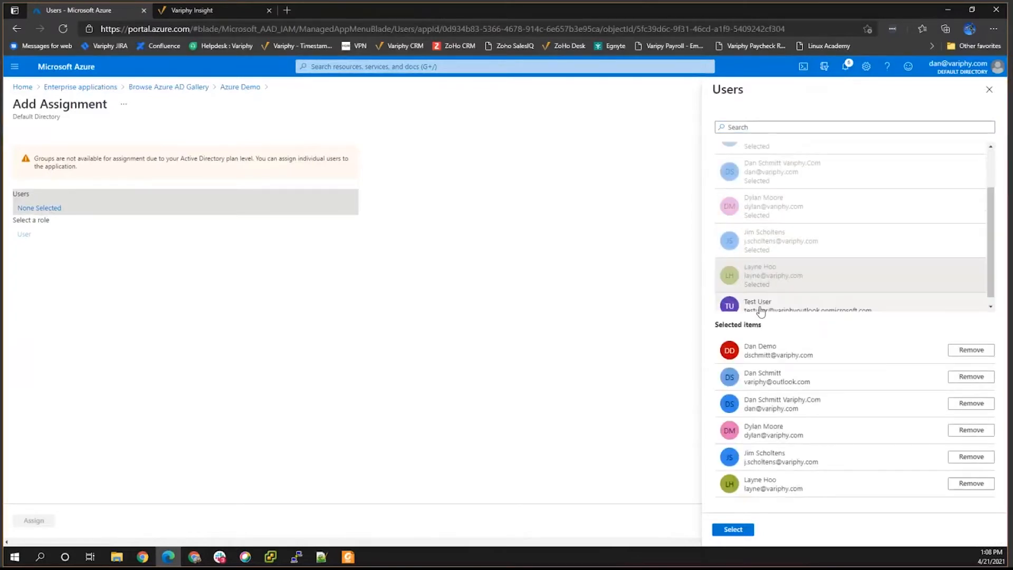
click(758, 288)
click(727, 529)
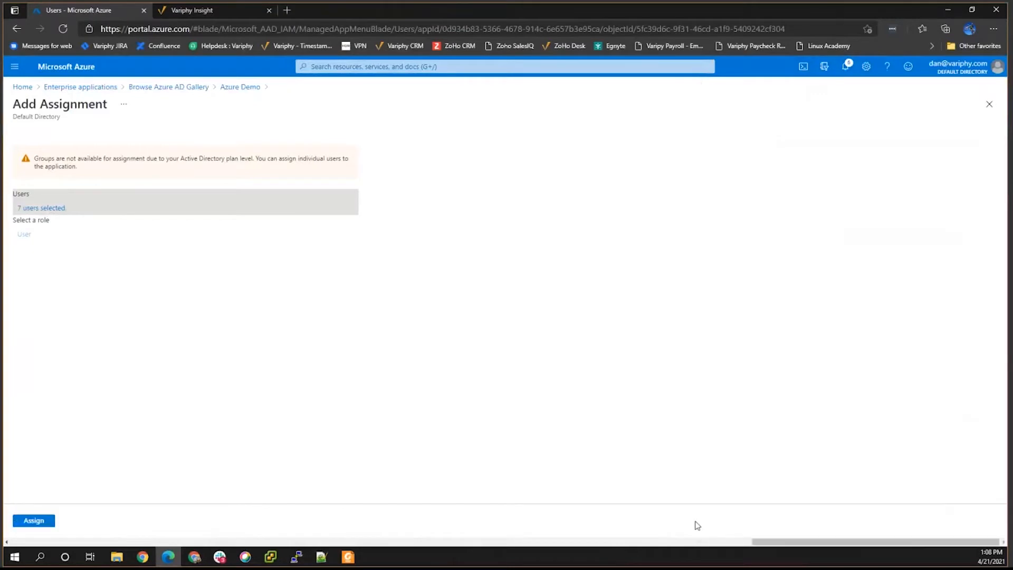
click(33, 521)
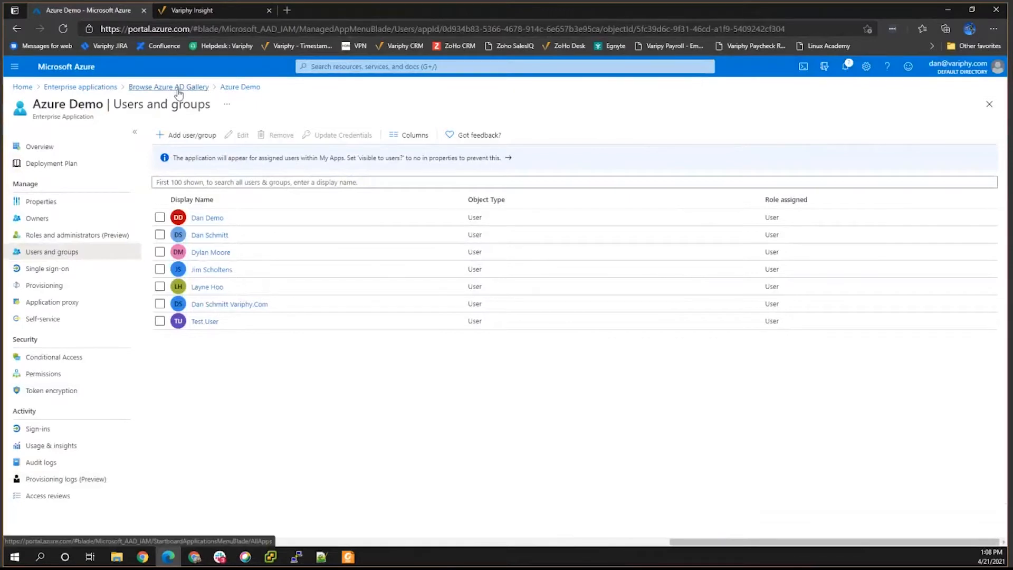
Choose SAML as Azure Demo's single sign-on method, then go to Variphy Insight's SSO configurations.
click(244, 88)
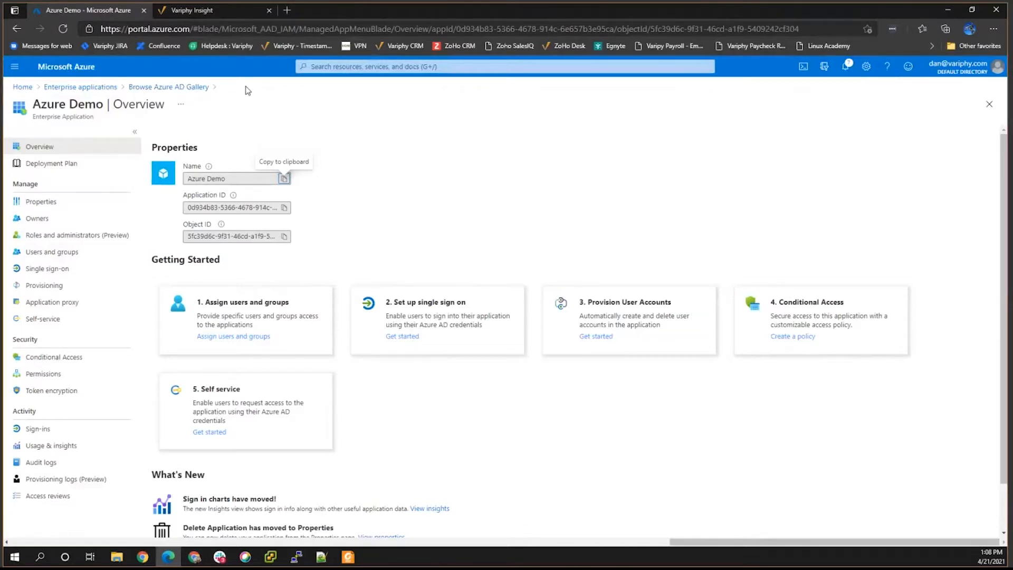
click(393, 336)
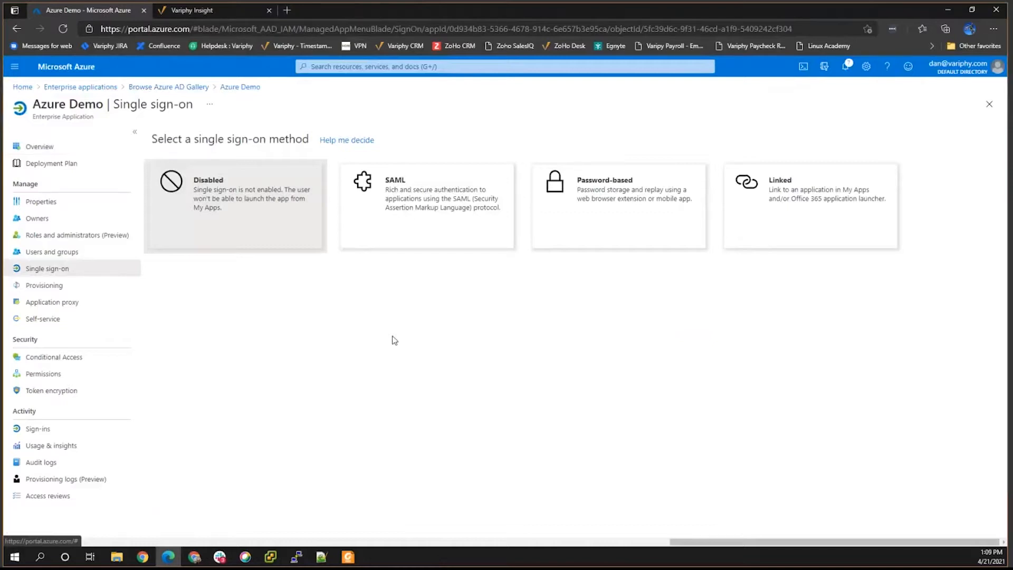
click(403, 205)
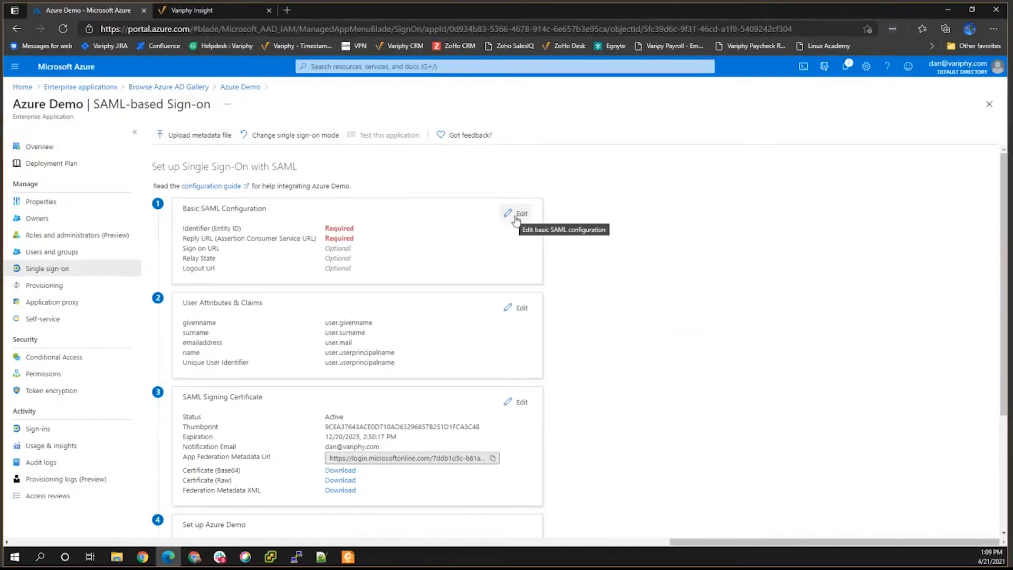
click(199, 10)
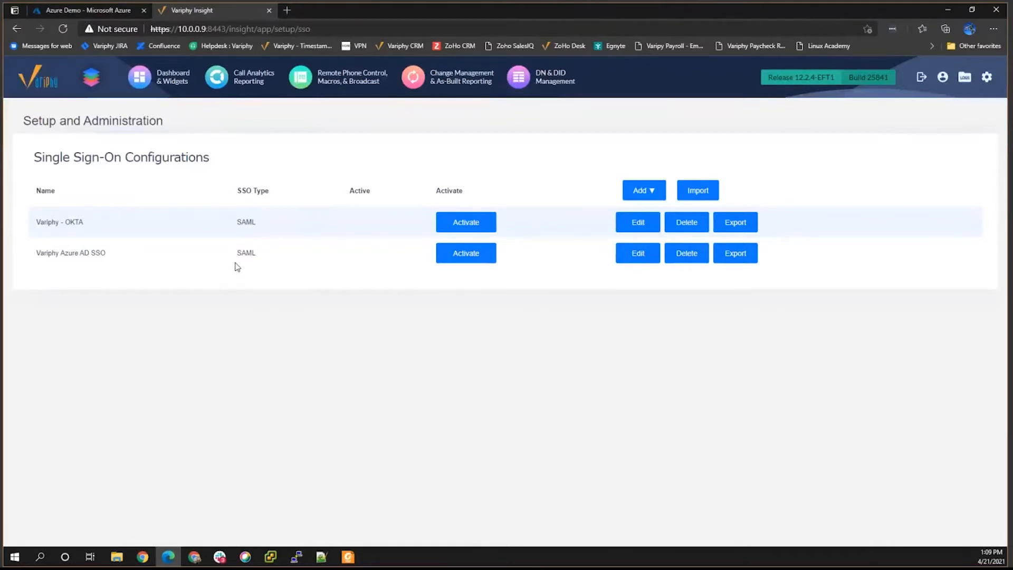
Add a Variphy Insight SAML configuration named 'Azure Demo' with Strict turned off.
click(637, 193)
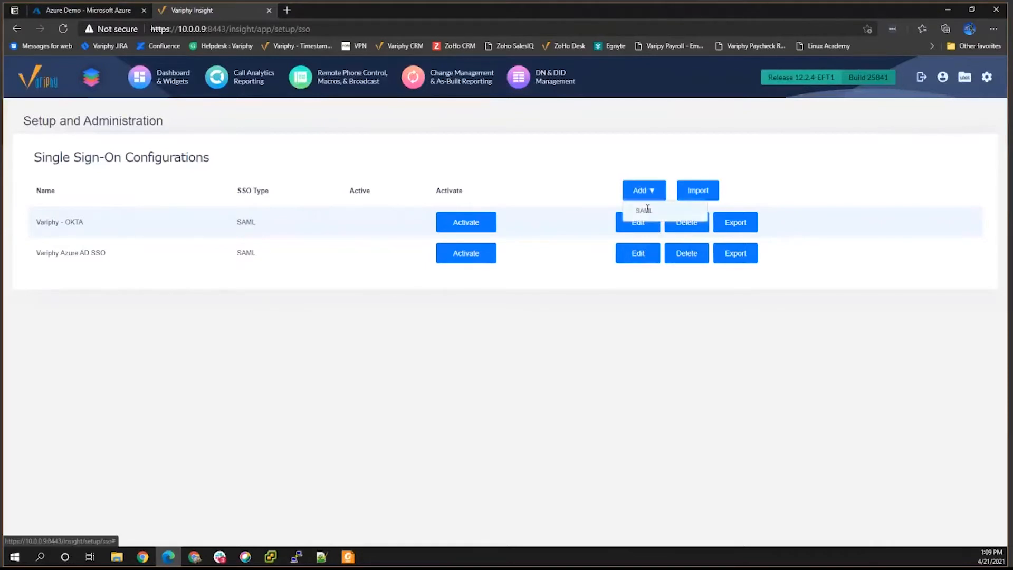
click(642, 210)
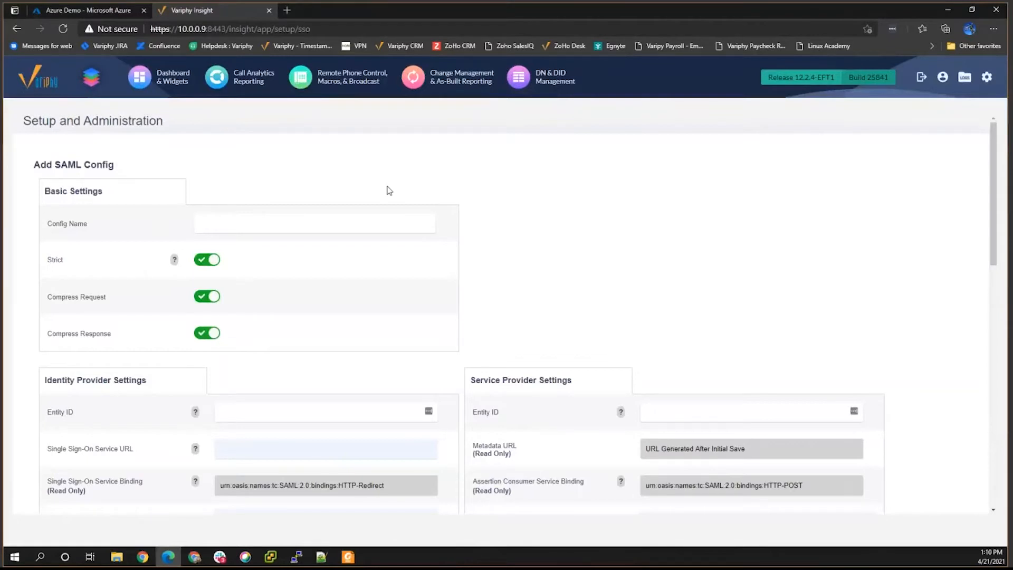
click(241, 224)
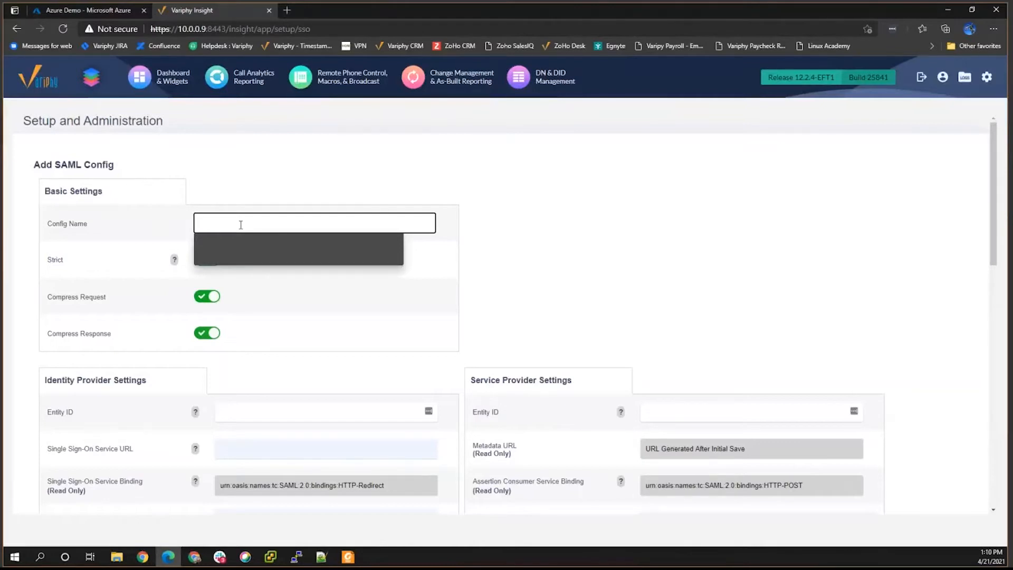
text(Az)
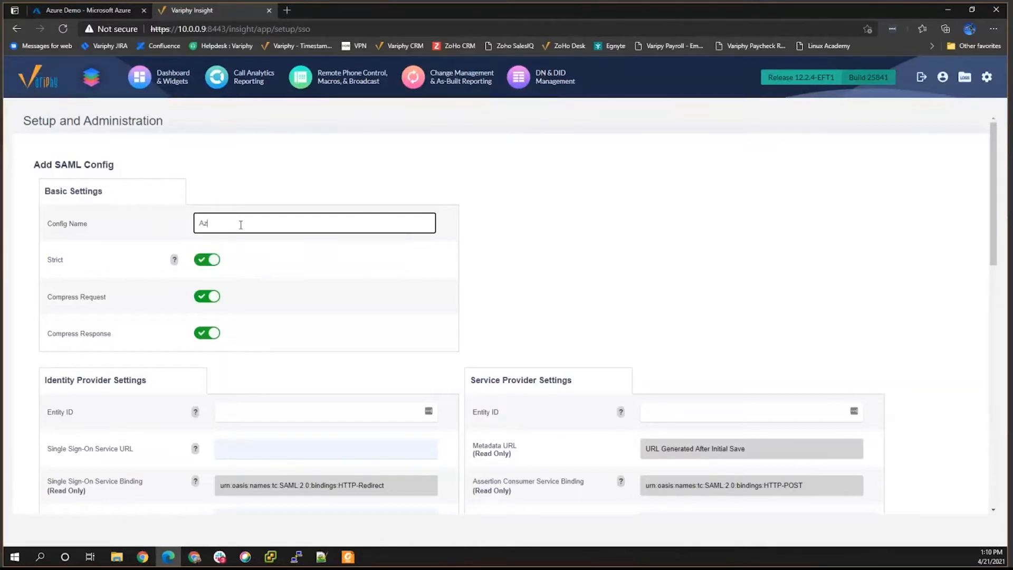
text(ure Demo)
click(212, 261)
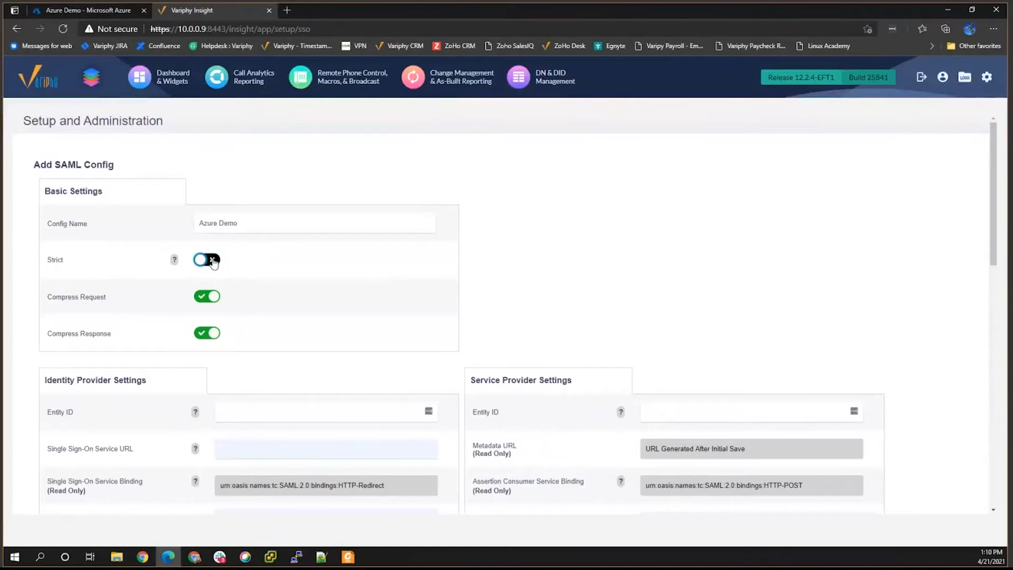
mouse_move(177, 260)
scroll(114, 317, down, 3)
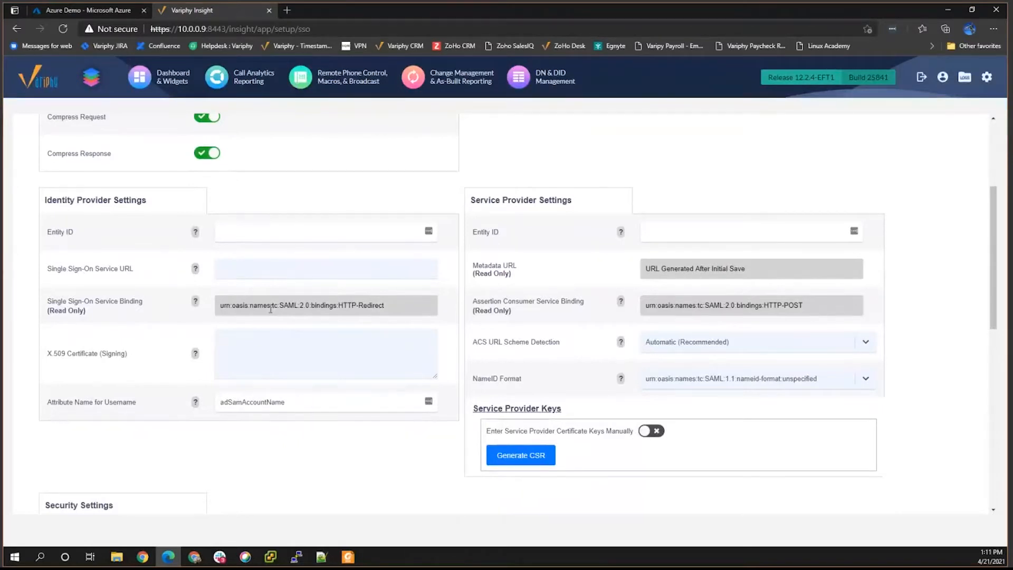
click(658, 230)
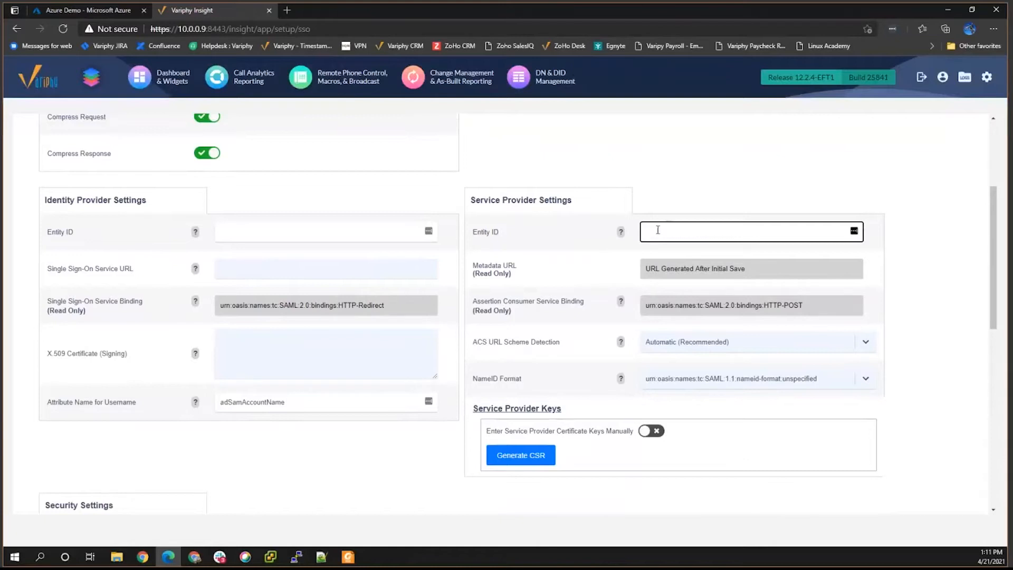
text(https://10.0.0.9:84)
text(43)
drag(711, 231, 648, 232)
key(BackSpace)
text(https://10.0.0.9:8443)
drag(718, 232, 642, 233)
key(ctrl+c)
click(84, 11)
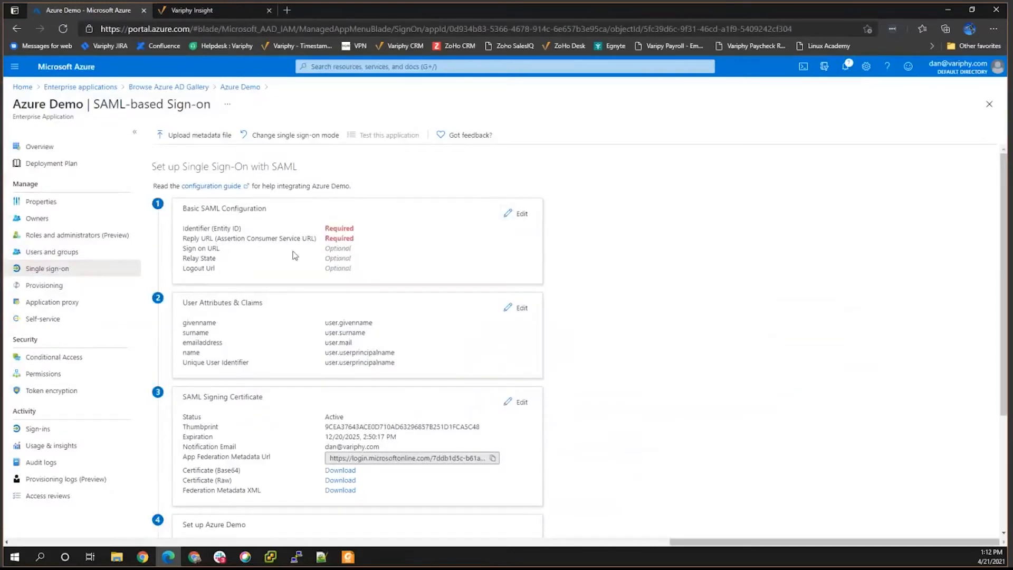
click(513, 214)
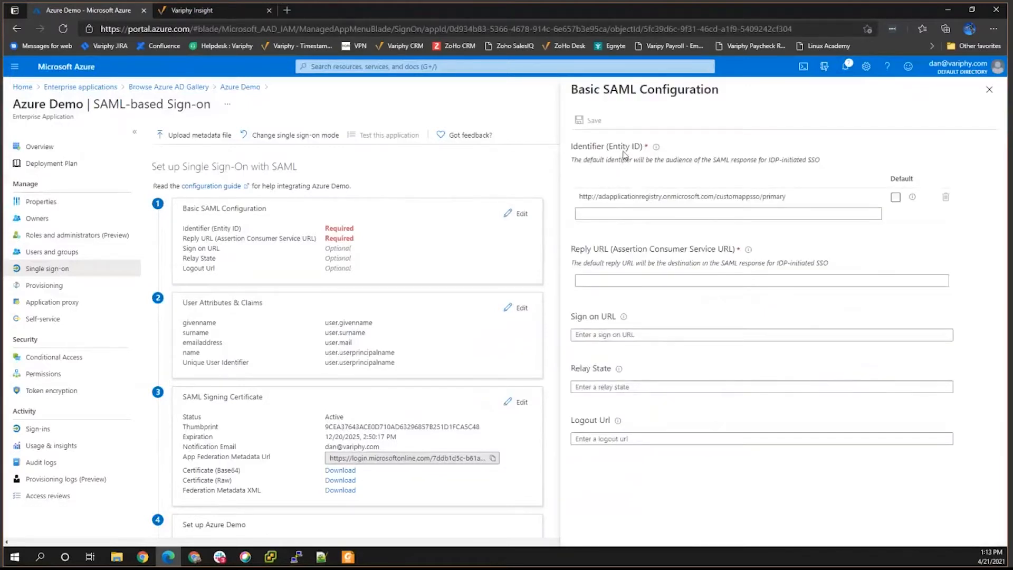
click(611, 213)
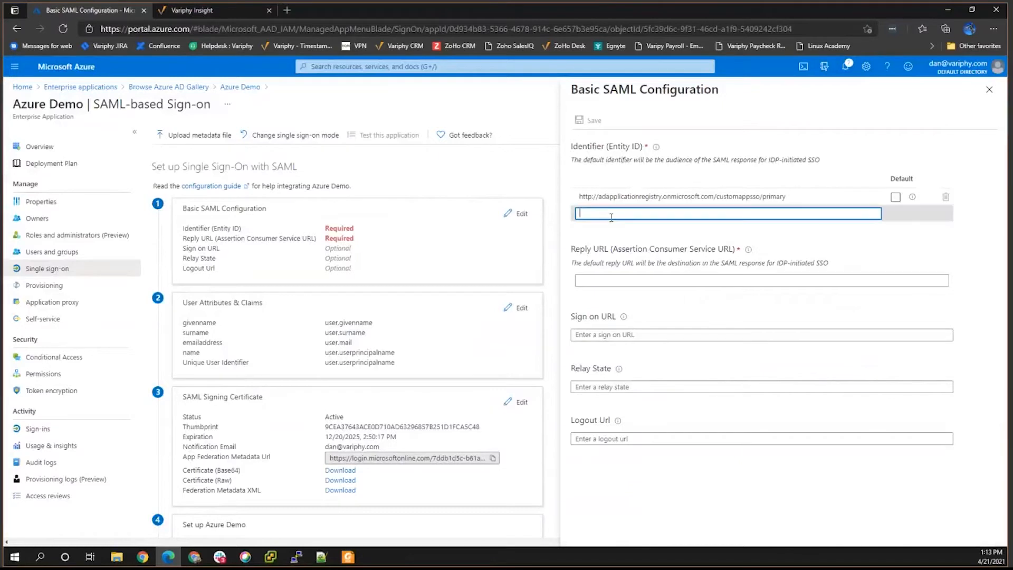
key(ctrl+v)
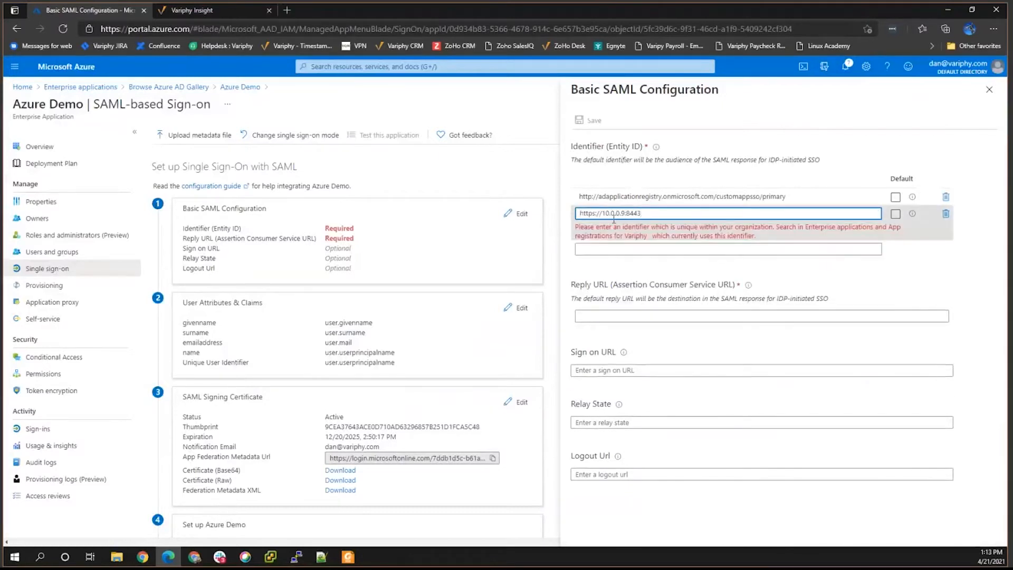
click(896, 217)
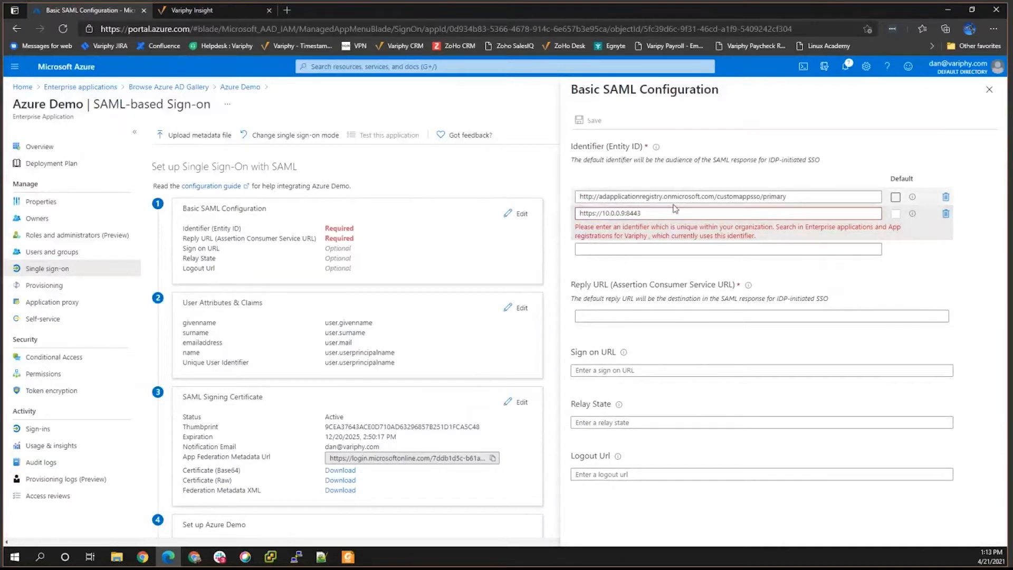
click(220, 11)
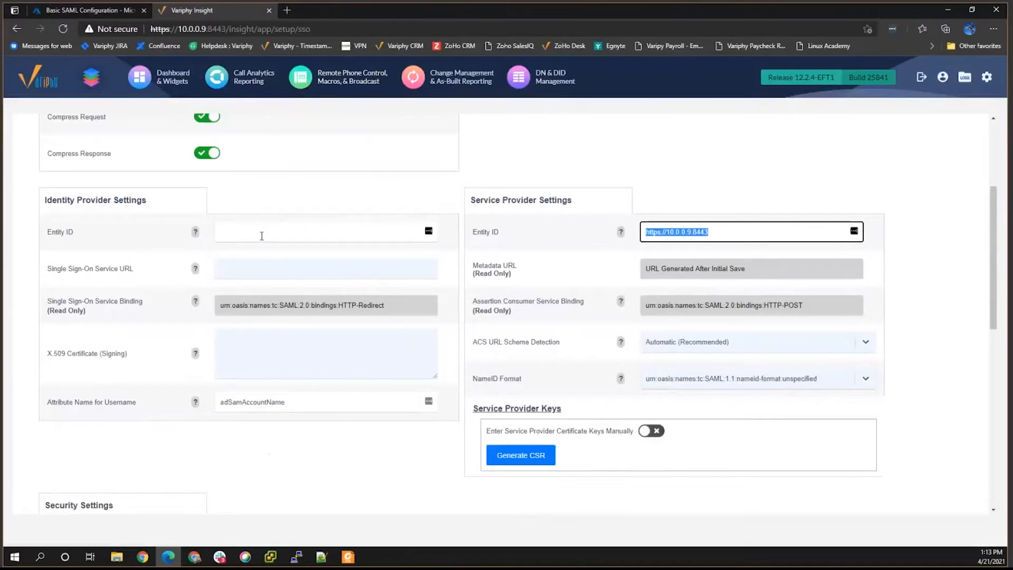
Copy the Azure AD Identifier URL shown under Set up Azure Demo.
click(83, 11)
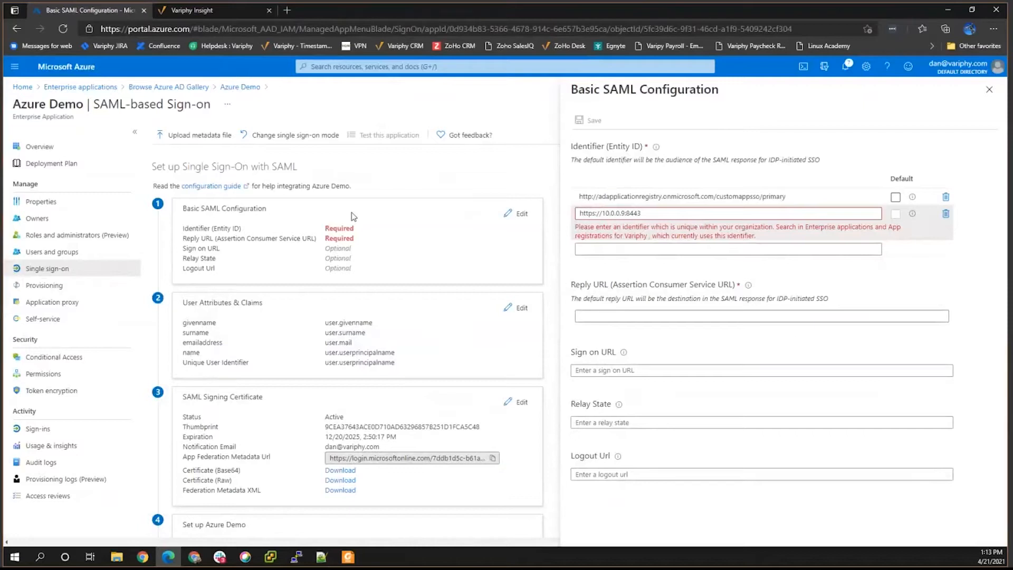
scroll(452, 324, down, 3)
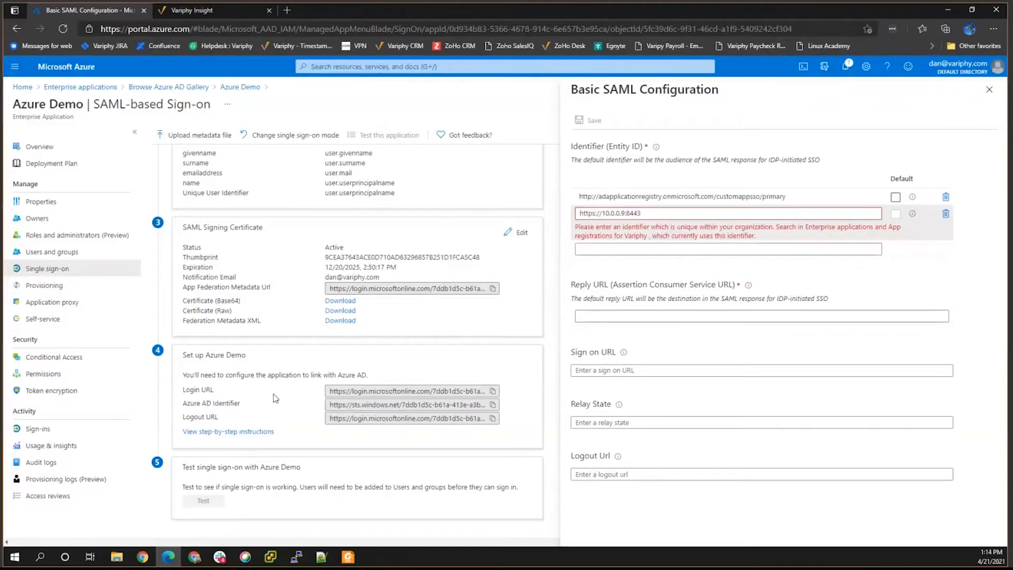
click(492, 405)
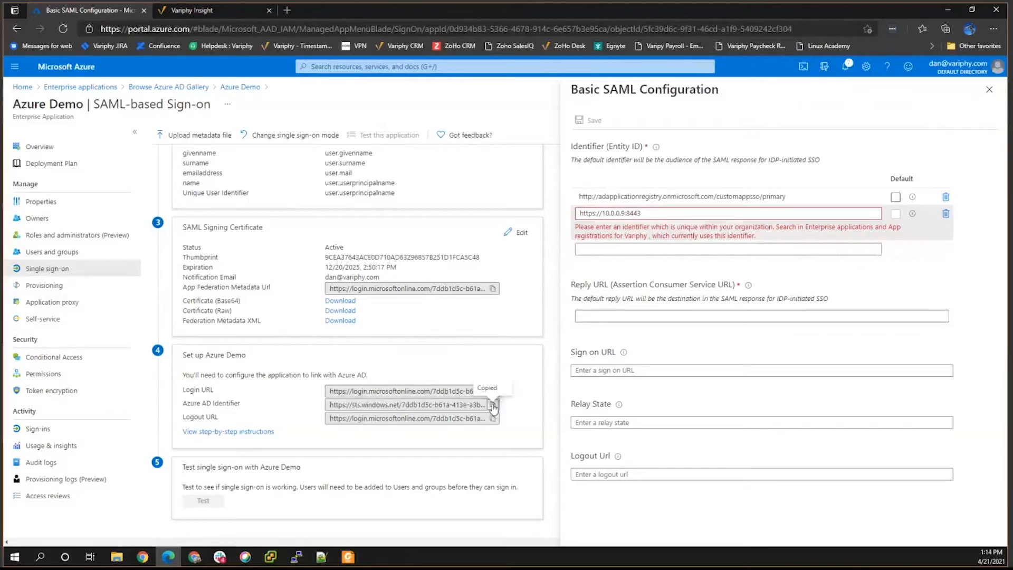
Paste the Azure AD Identifier into Variphy's identity provider Entity ID field.
click(189, 10)
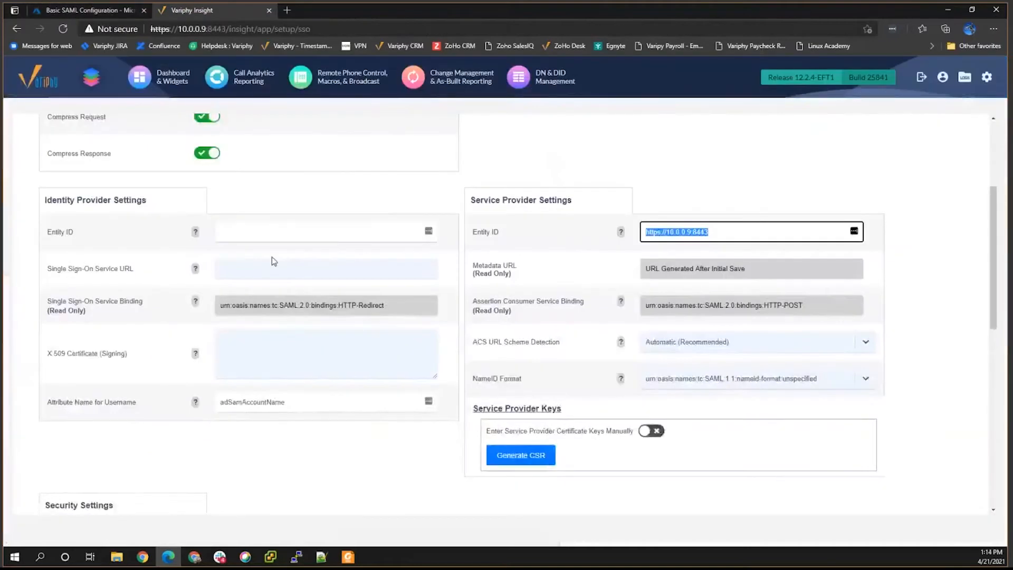
click(251, 235)
key(ctrl+v)
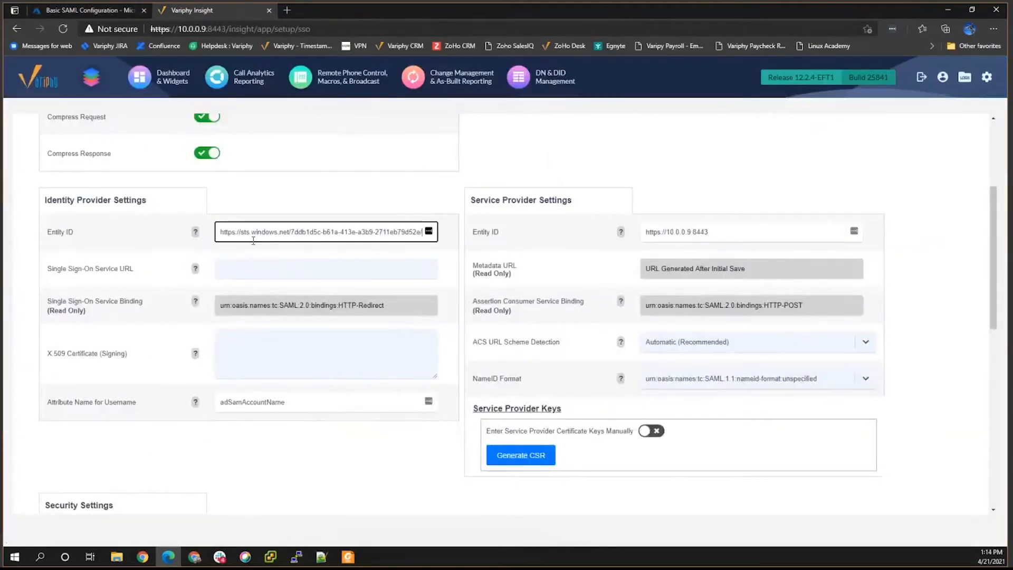
Copy Azure's Login URL into Variphy's Single Sign-On Service URL field.
click(81, 11)
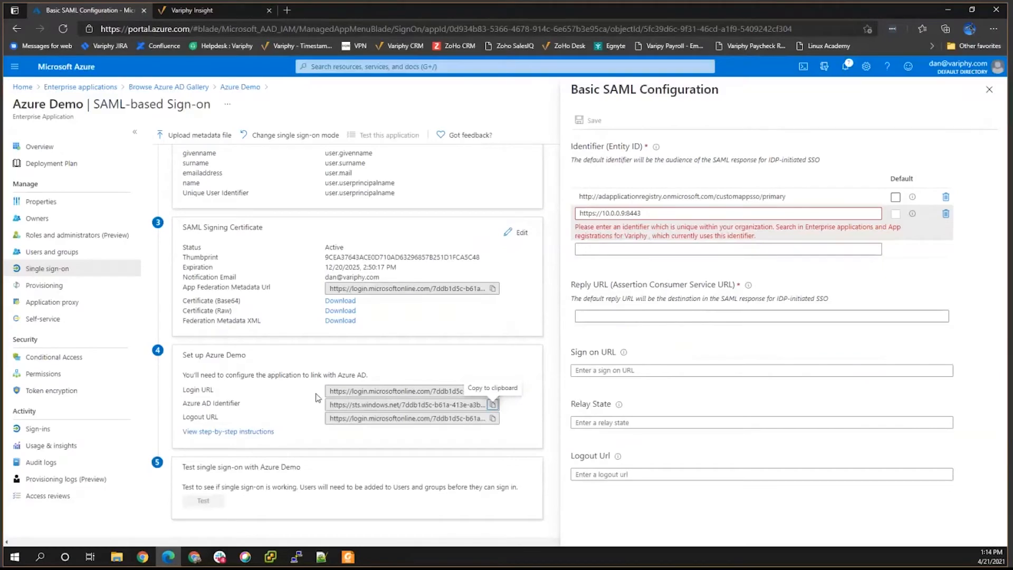
click(494, 391)
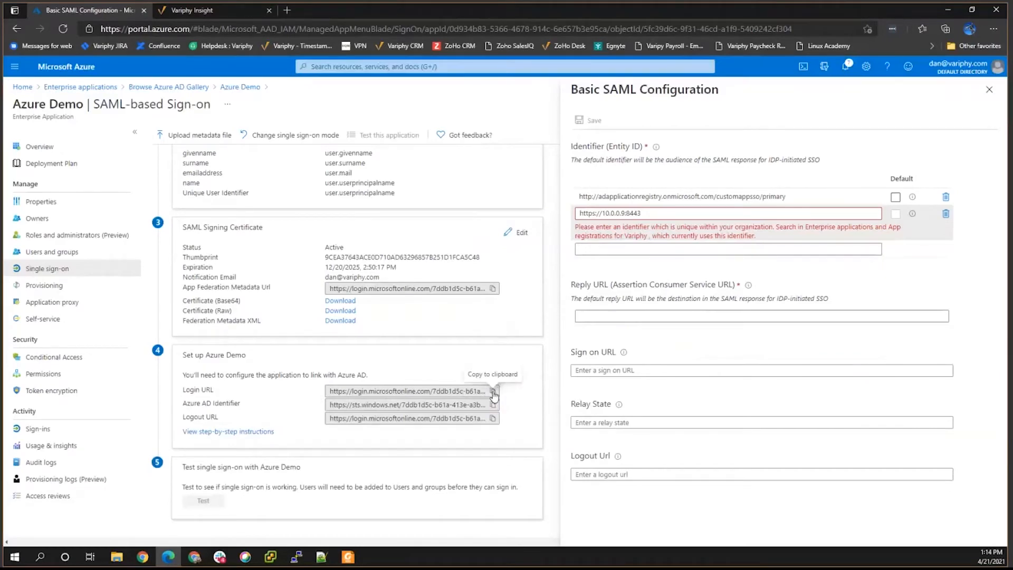
click(188, 9)
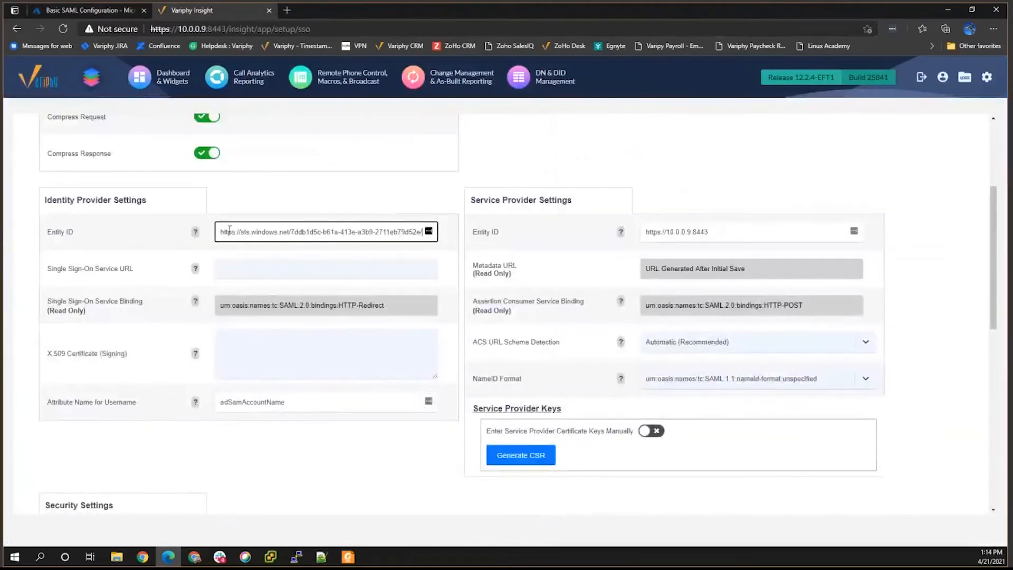
click(97, 271)
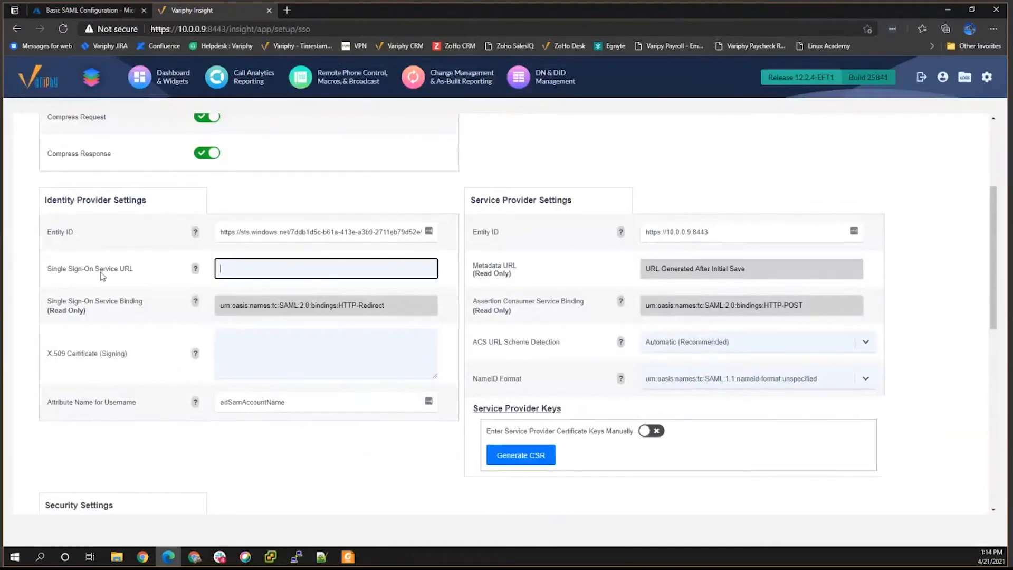
key(ctrl+v)
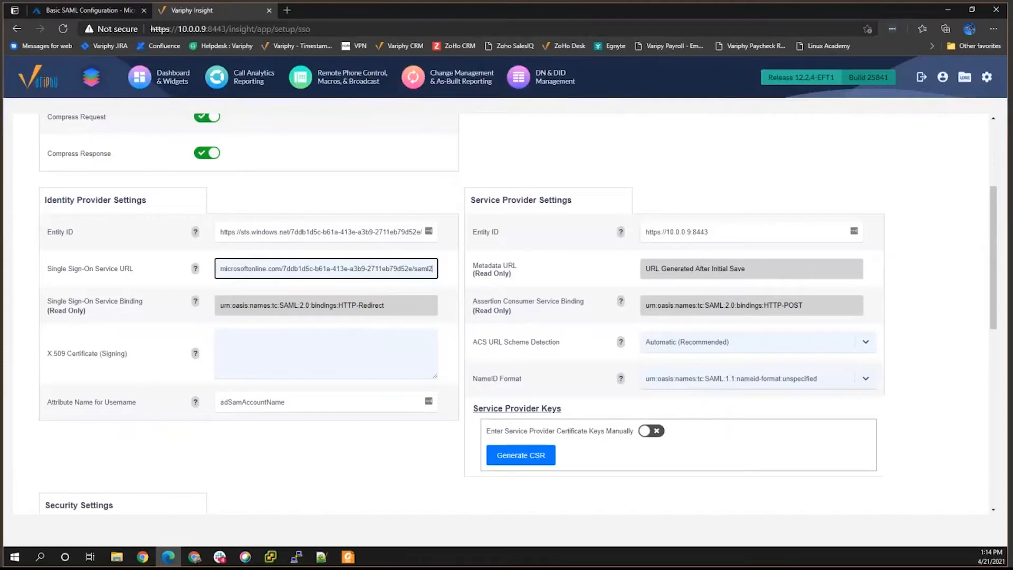
click(78, 10)
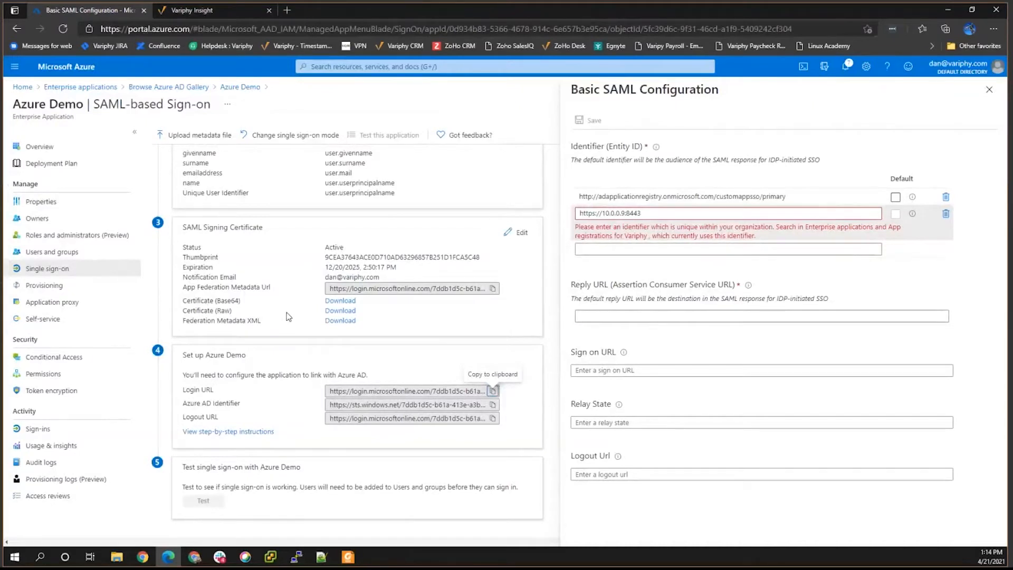
Download the Base64 certificate and Federation Metadata XML, discarding the unsaved Basic SAML edits.
click(340, 301)
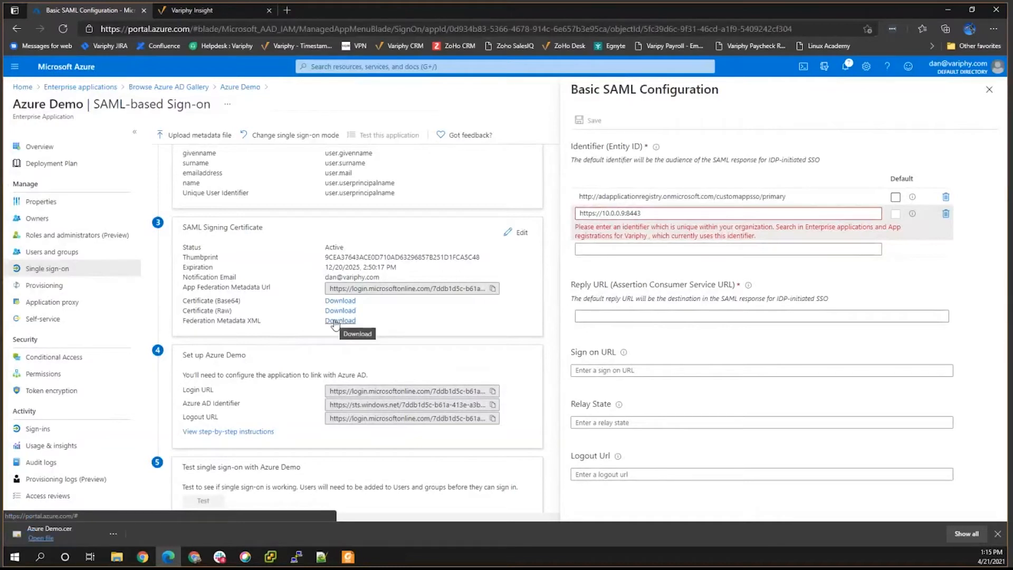
click(335, 321)
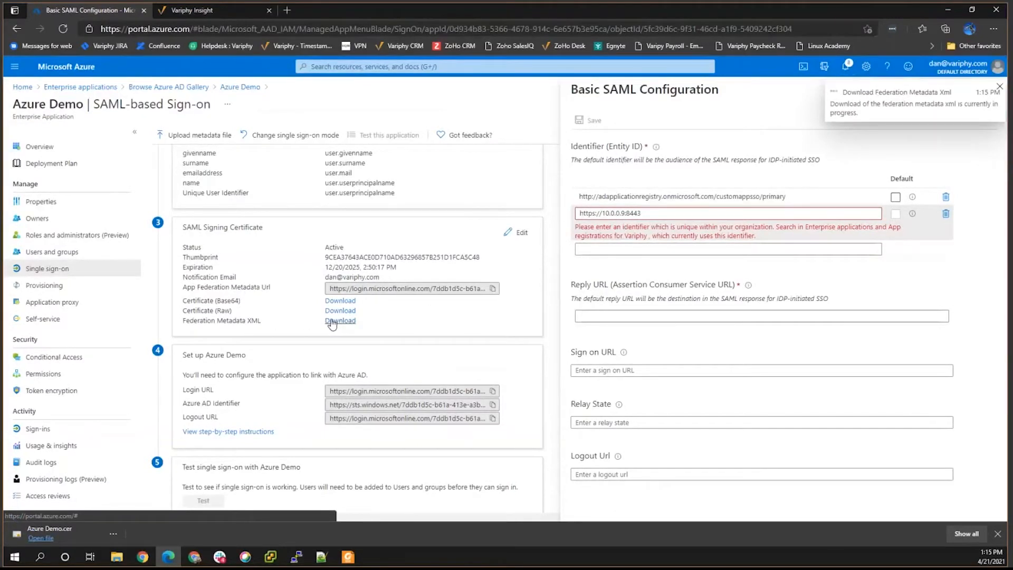
click(990, 89)
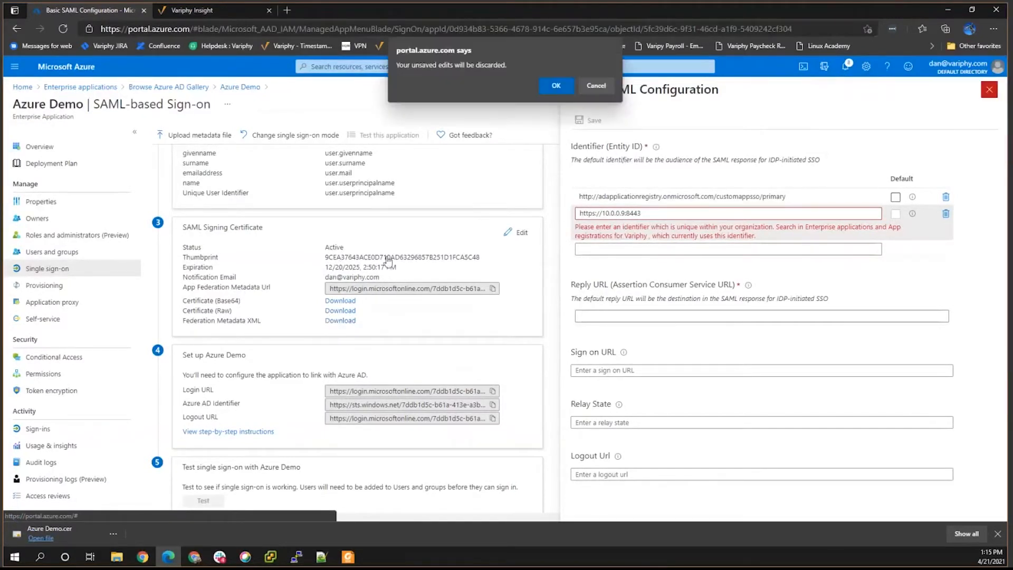
click(555, 87)
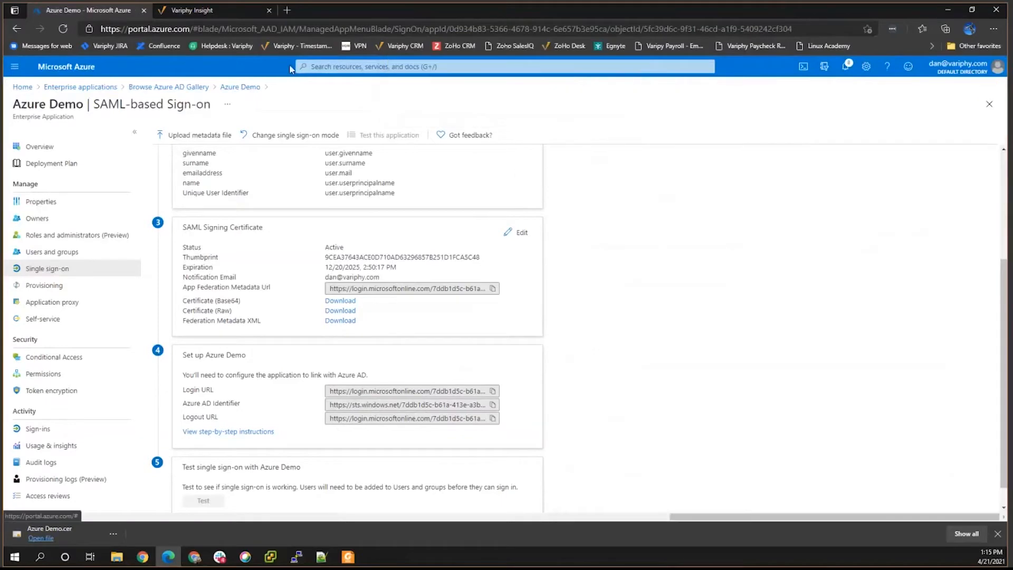
click(180, 13)
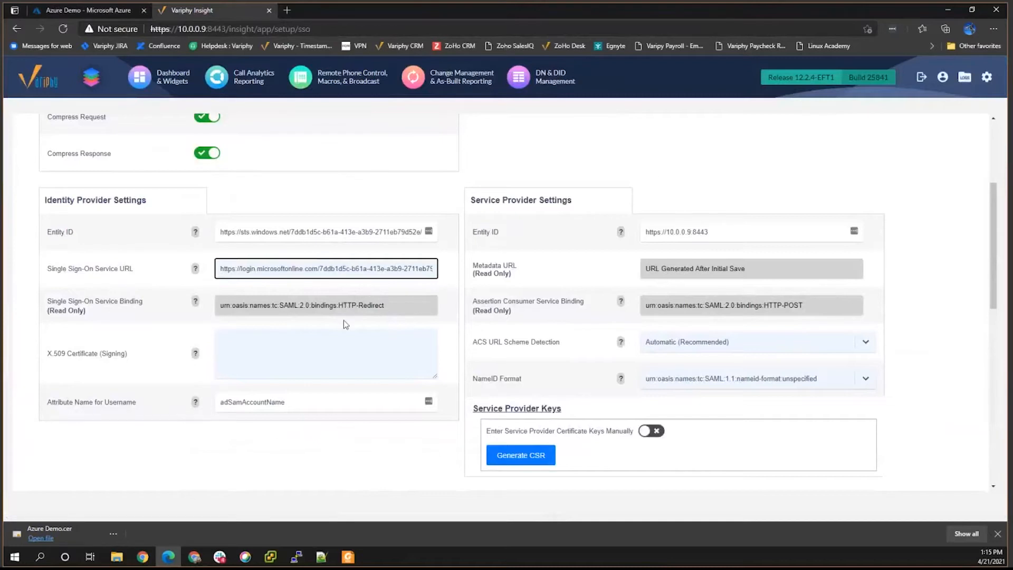
Create the Azure Demo SAML configuration and activate it in the Single Sign-On list.
scroll(344, 321, down, 2)
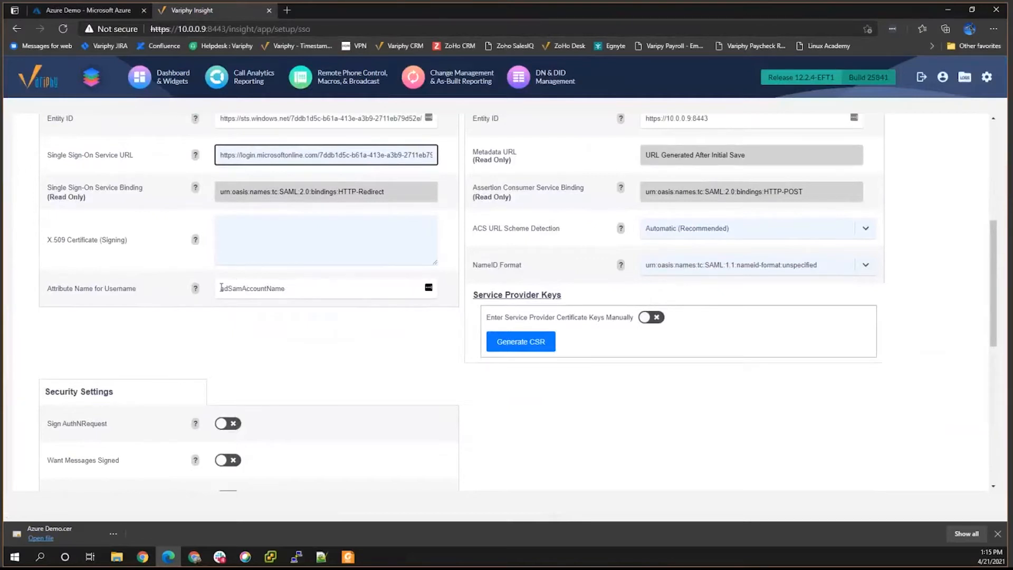
scroll(222, 295, down, 2)
scroll(222, 296, down, 5)
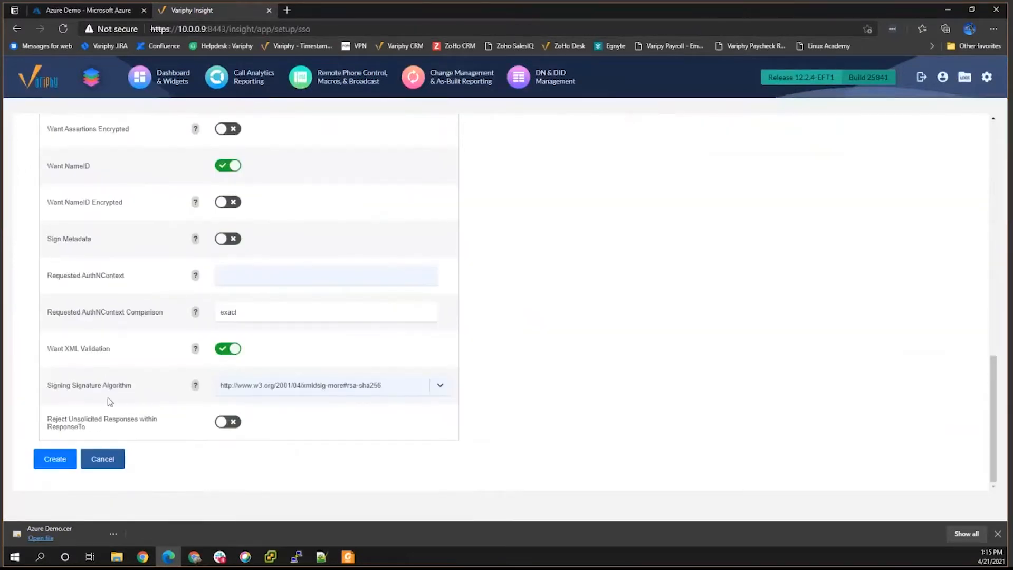
click(54, 458)
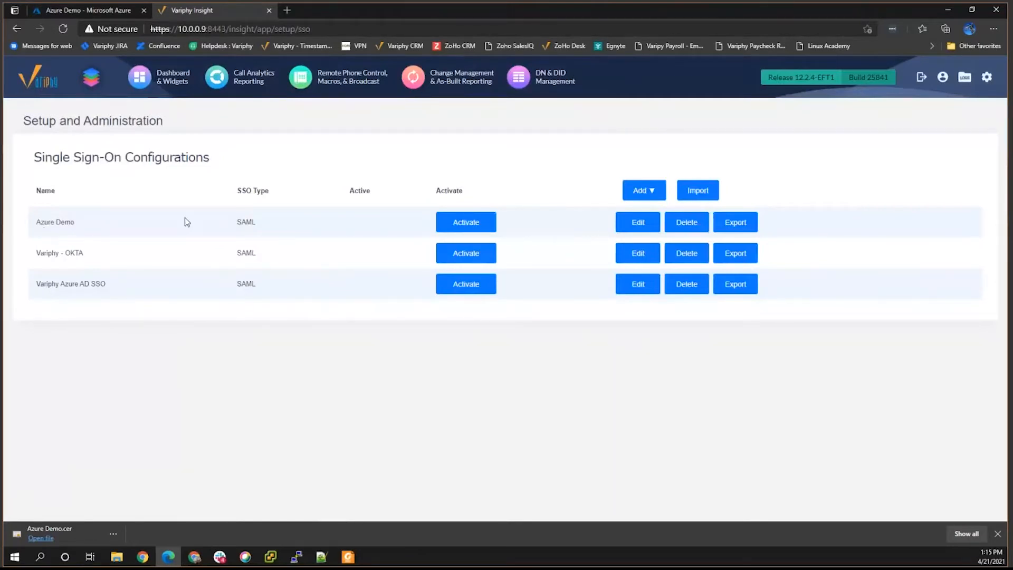
click(455, 223)
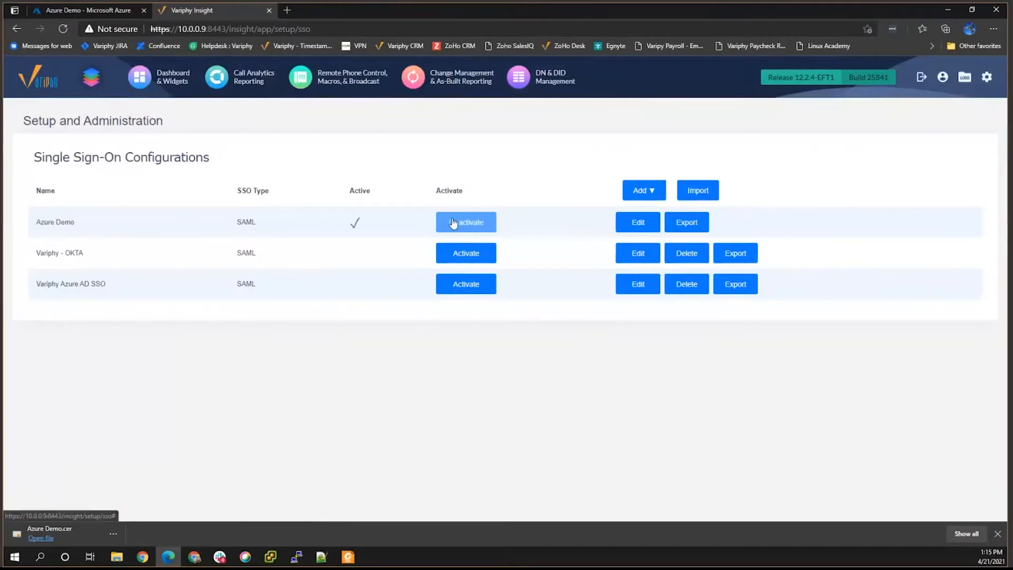
Open the Azure Demo SAML config for editing and copy its service provider Metadata URL.
click(634, 221)
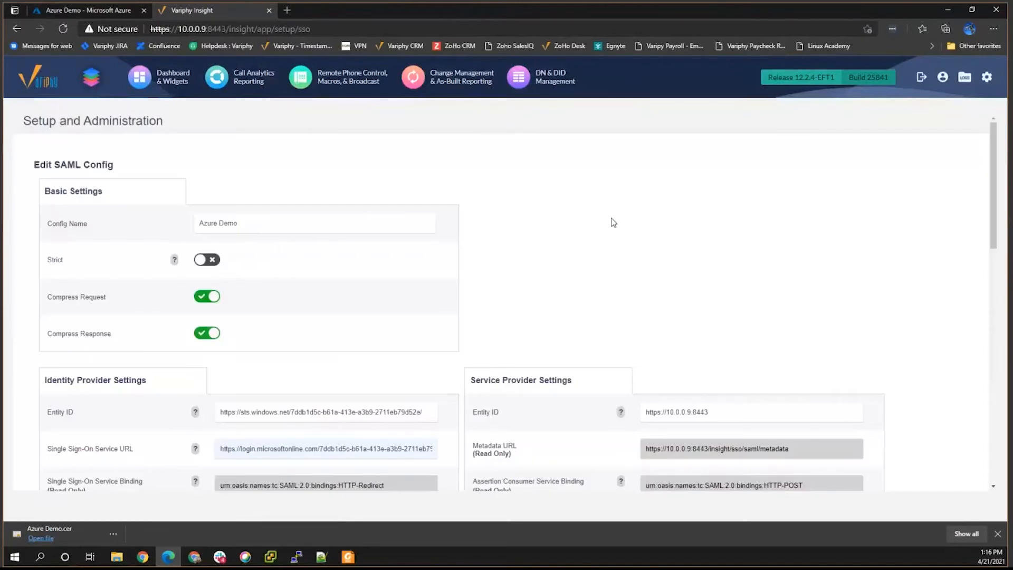
scroll(610, 237, down, 1)
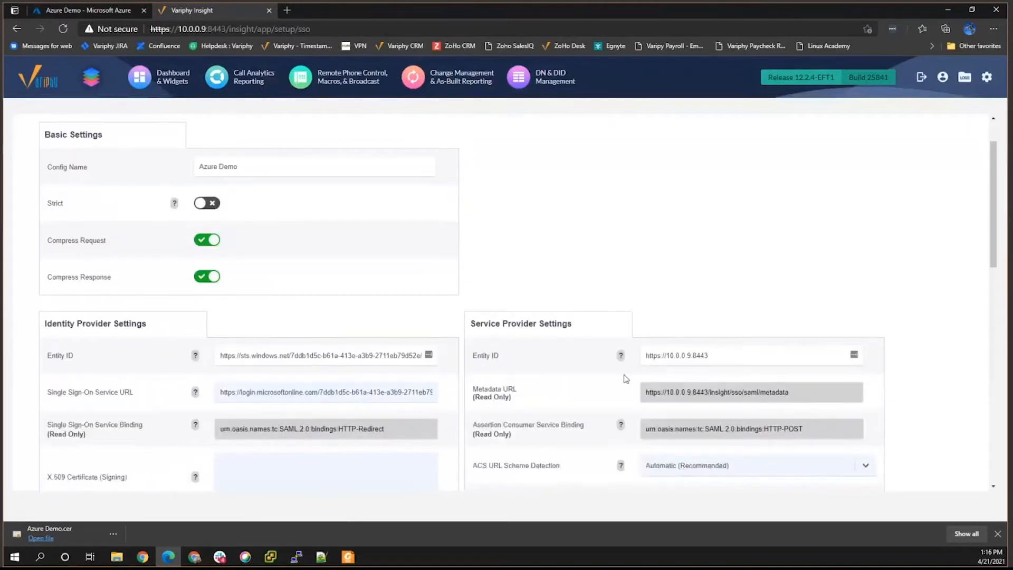
scroll(556, 352, down, 1)
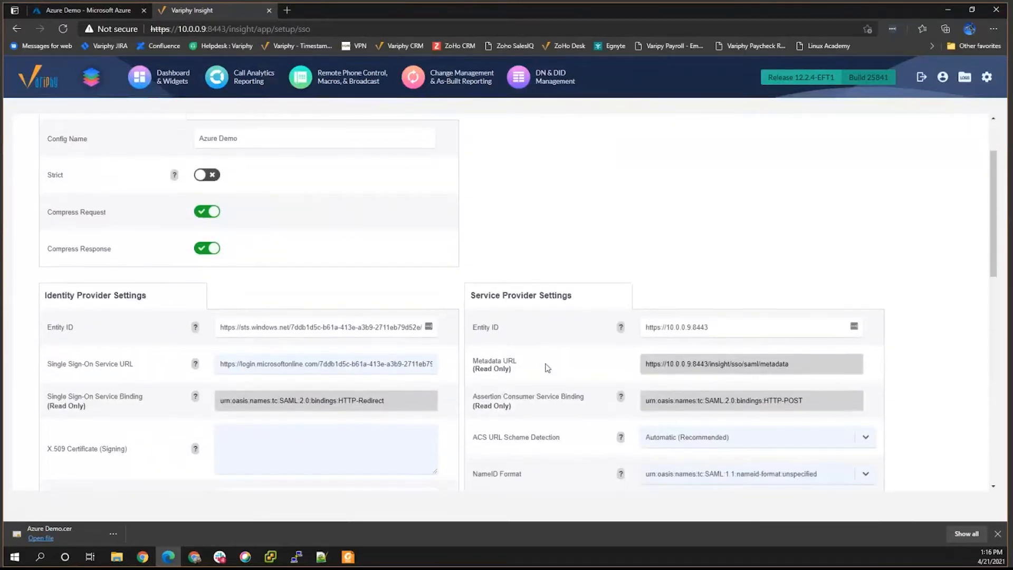
drag(794, 336, 643, 334)
key(ctrl+c)
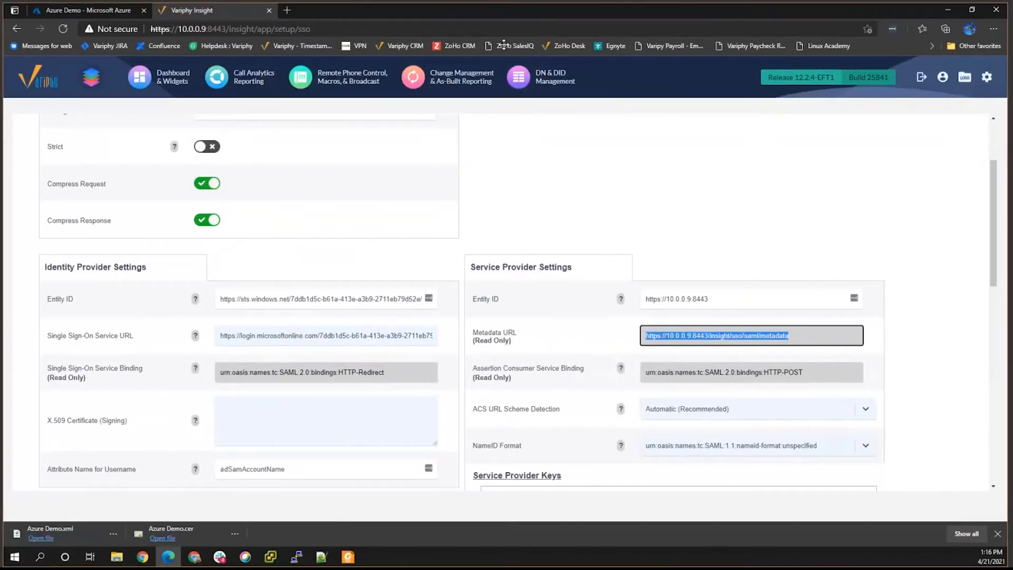
click(78, 69)
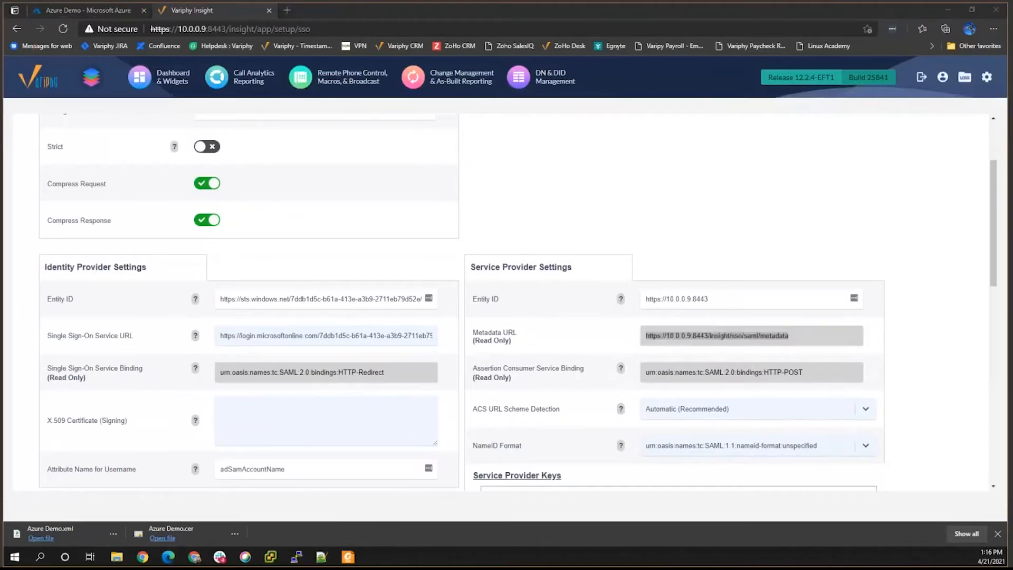
Load the Metadata URL in a new Edge tab to download metadata (4).xml and locate it.
click(289, 13)
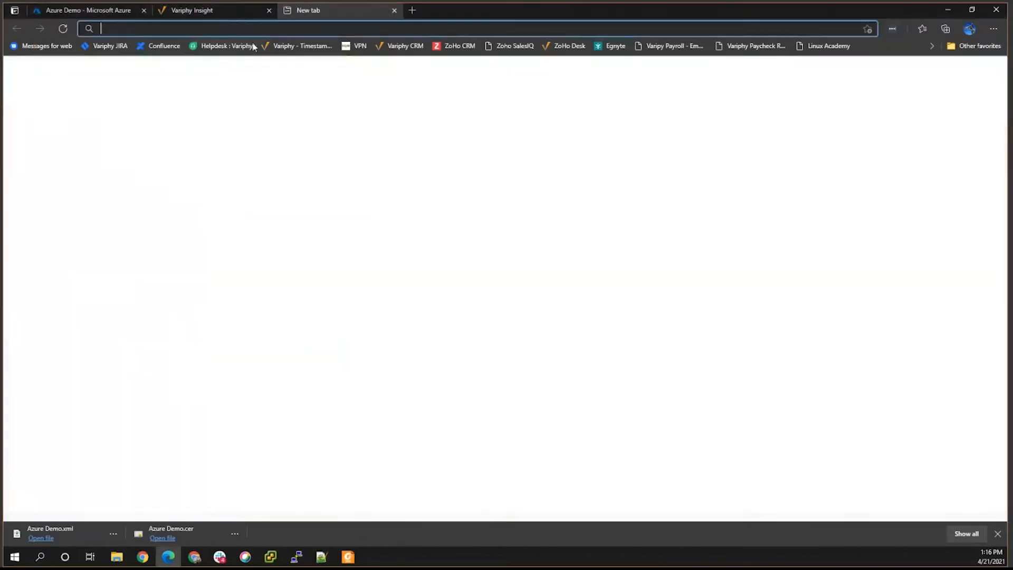
key(ctrl+v)
key(Return)
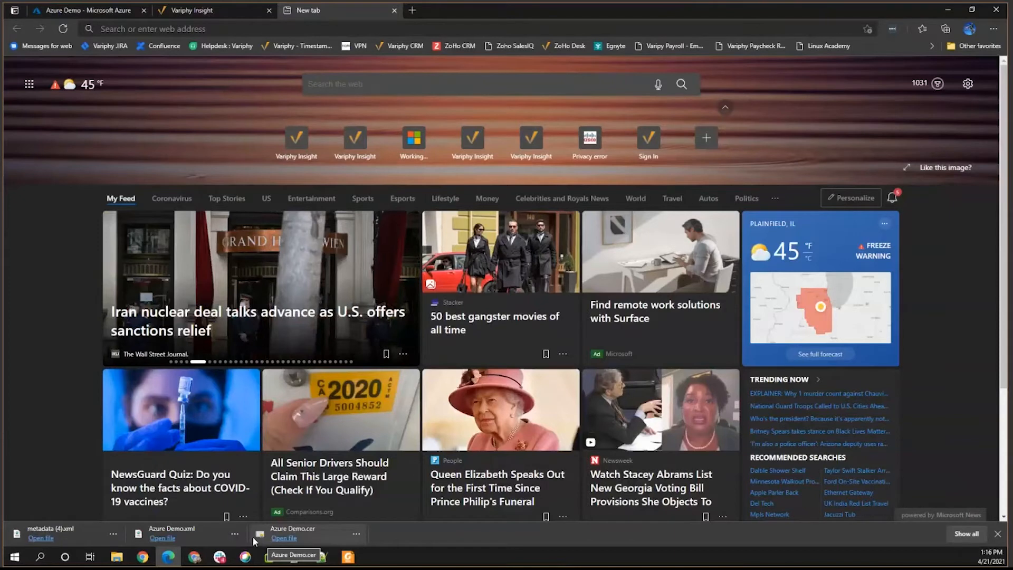
click(112, 533)
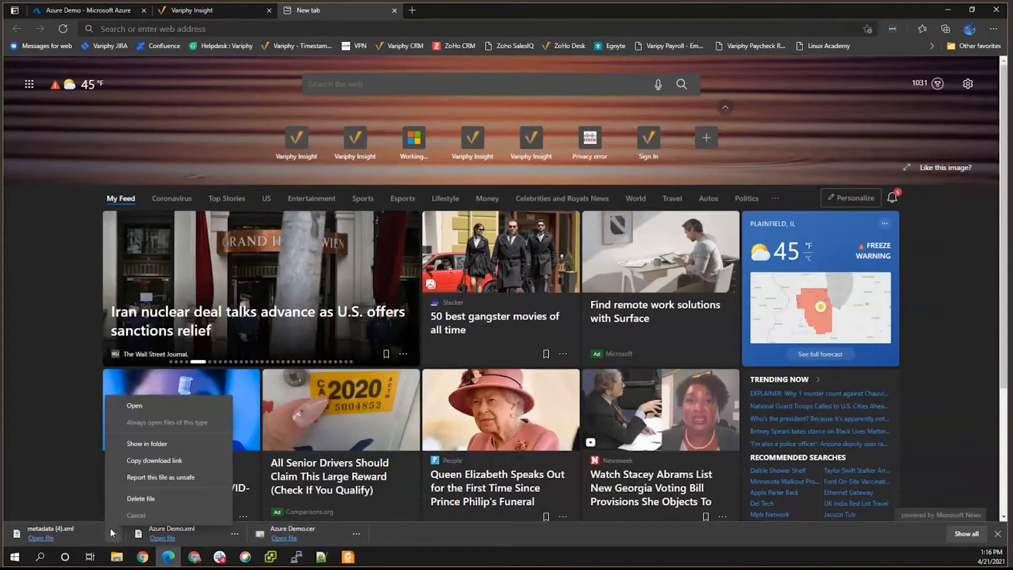
click(138, 444)
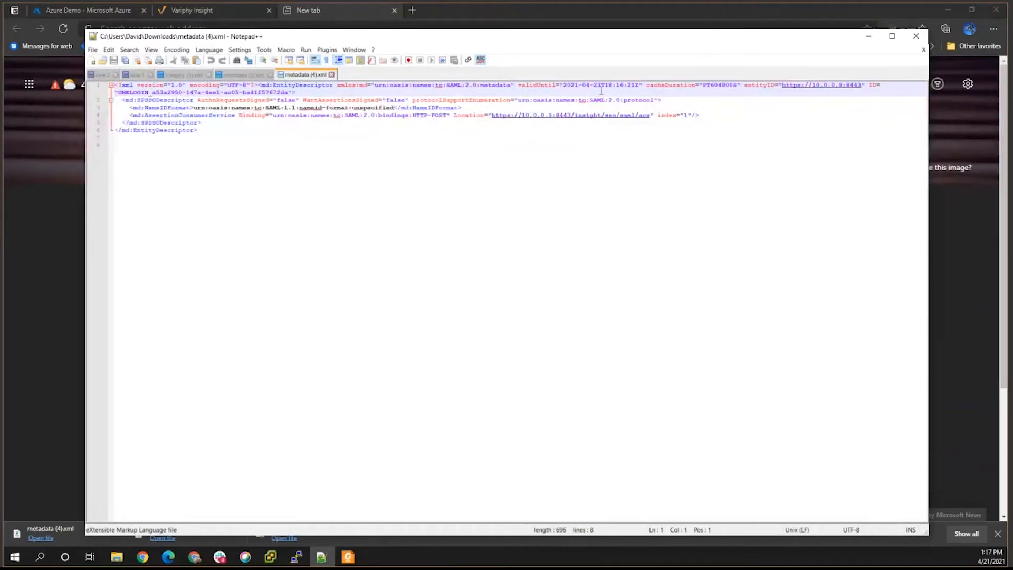
Check the entityID on line 1 of the metadata file, then close Notepad++.
click(748, 85)
double_click(755, 85)
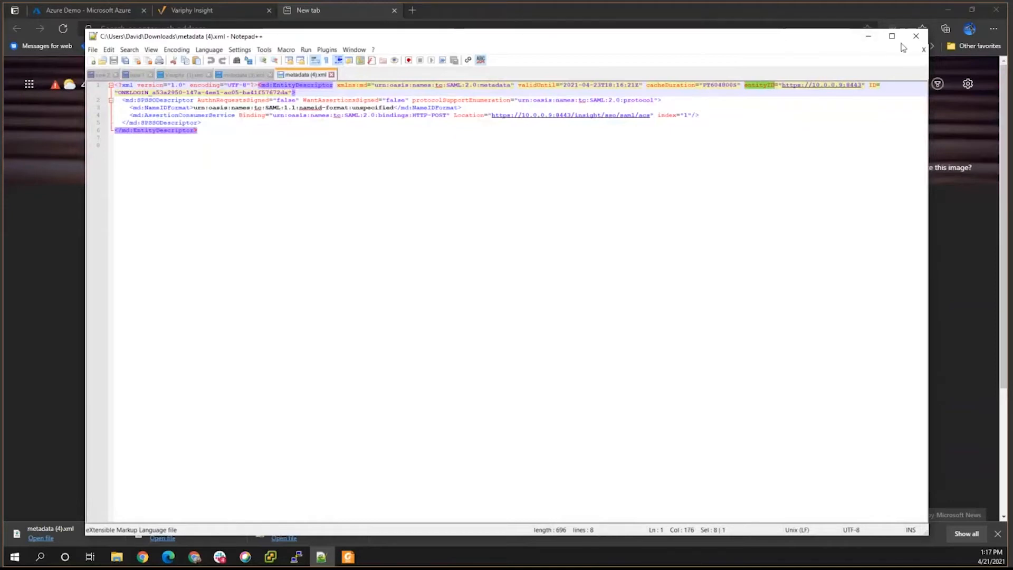
click(917, 36)
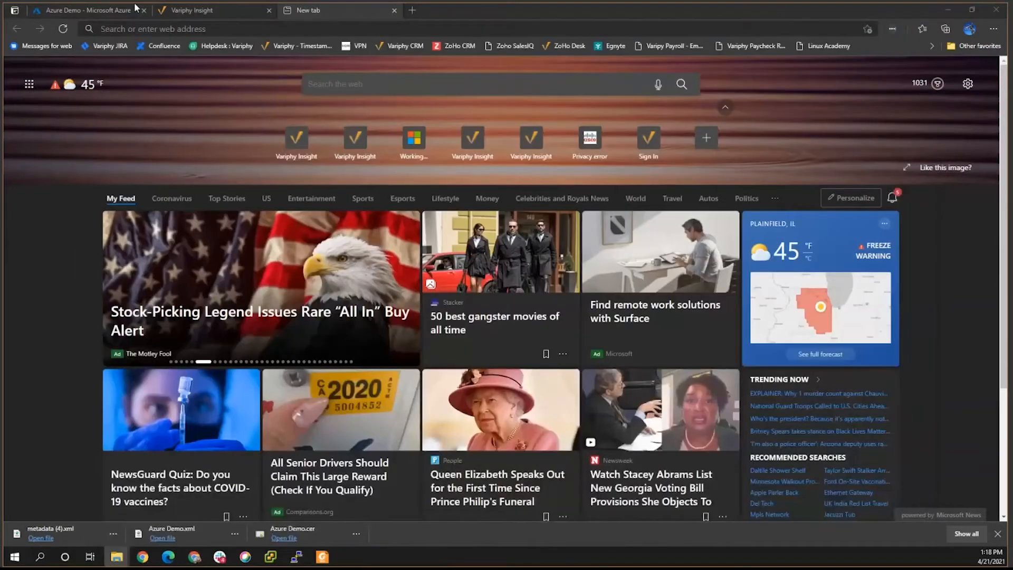
Upload metadata (4).xml from the Downloads folder into Azure Demo's Basic SAML Configuration.
click(90, 10)
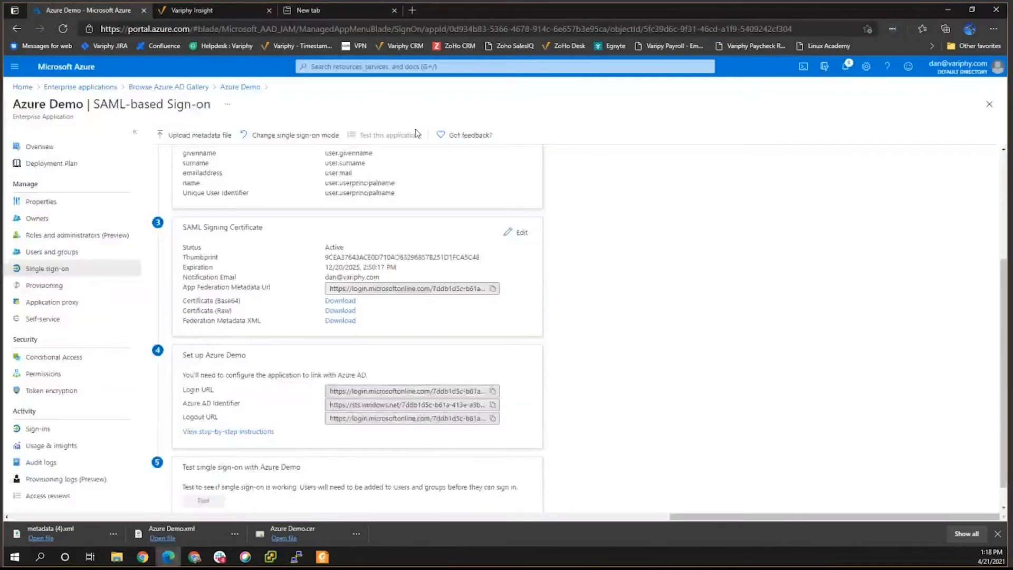
click(182, 135)
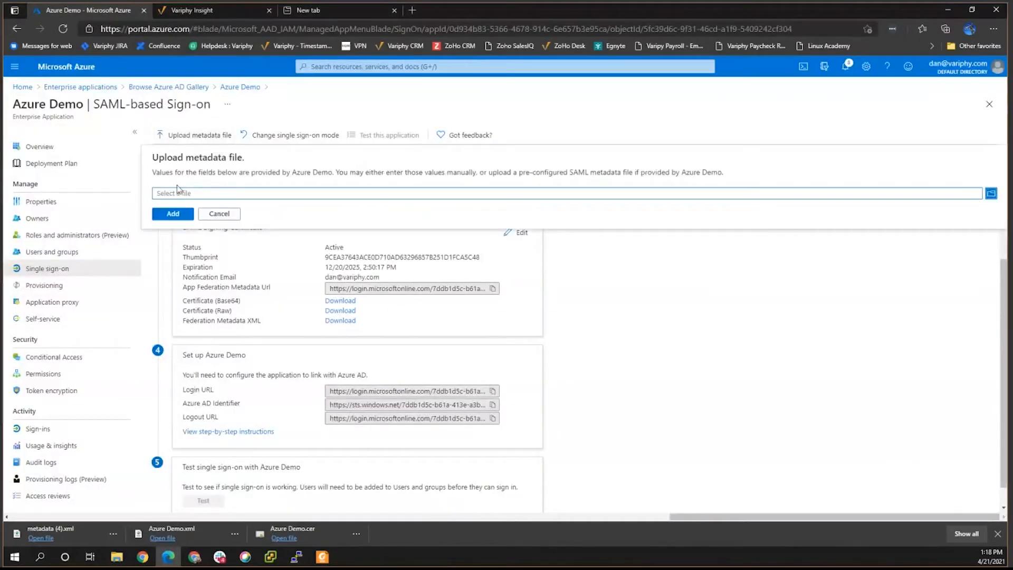
click(179, 193)
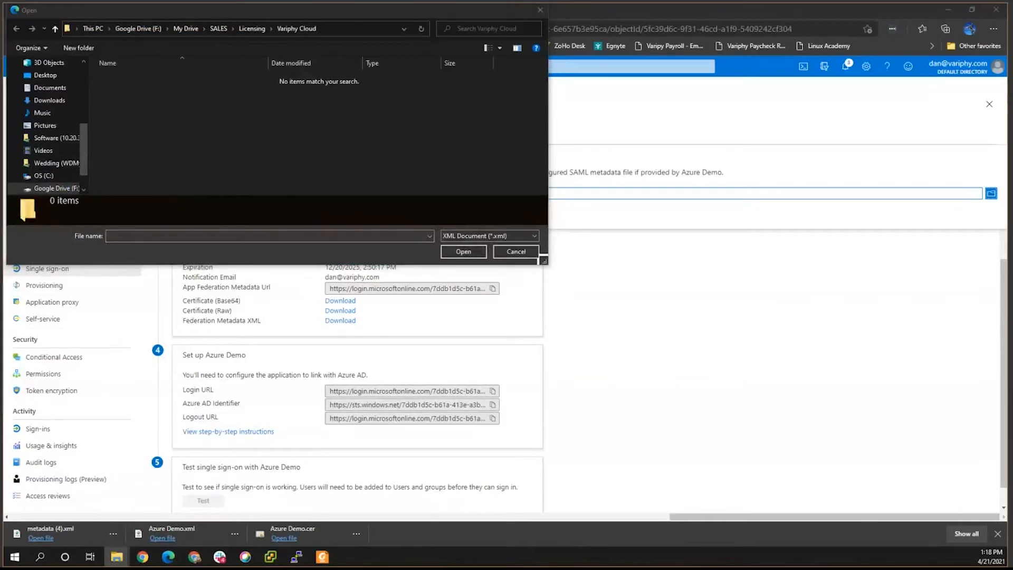
click(360, 30)
text(C:\Users\David\Downloads)
key(Return)
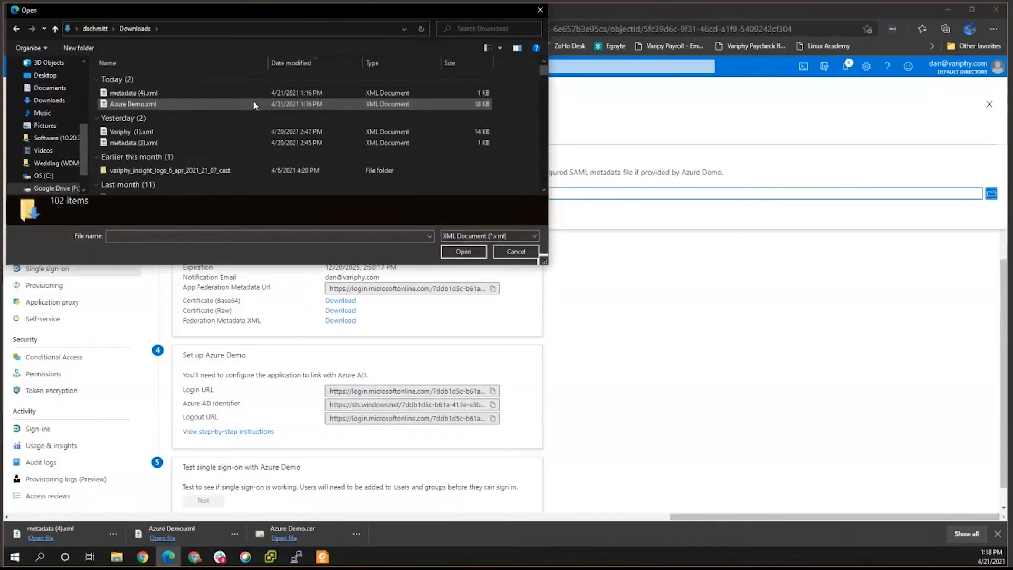
click(167, 94)
click(463, 251)
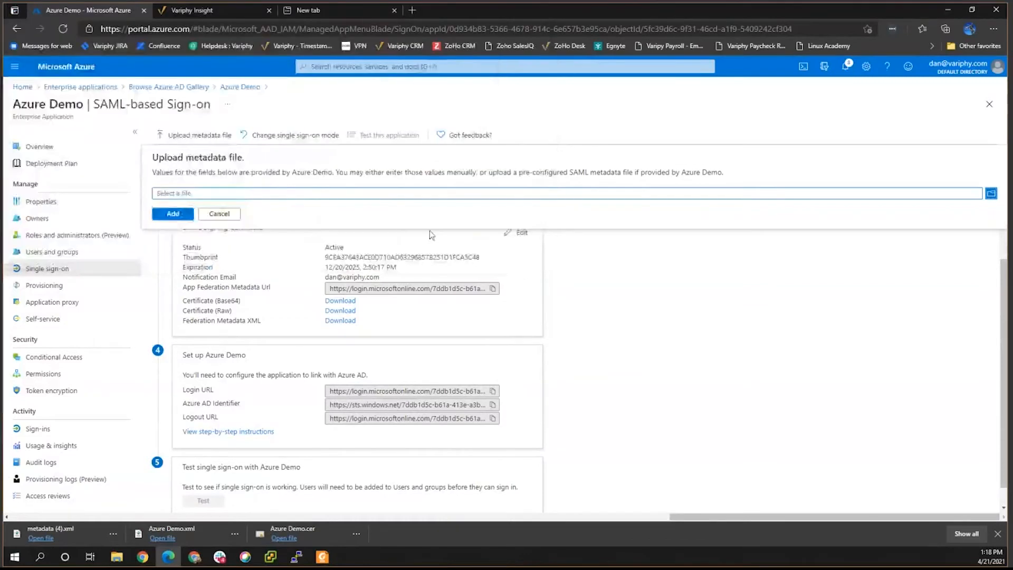
click(174, 214)
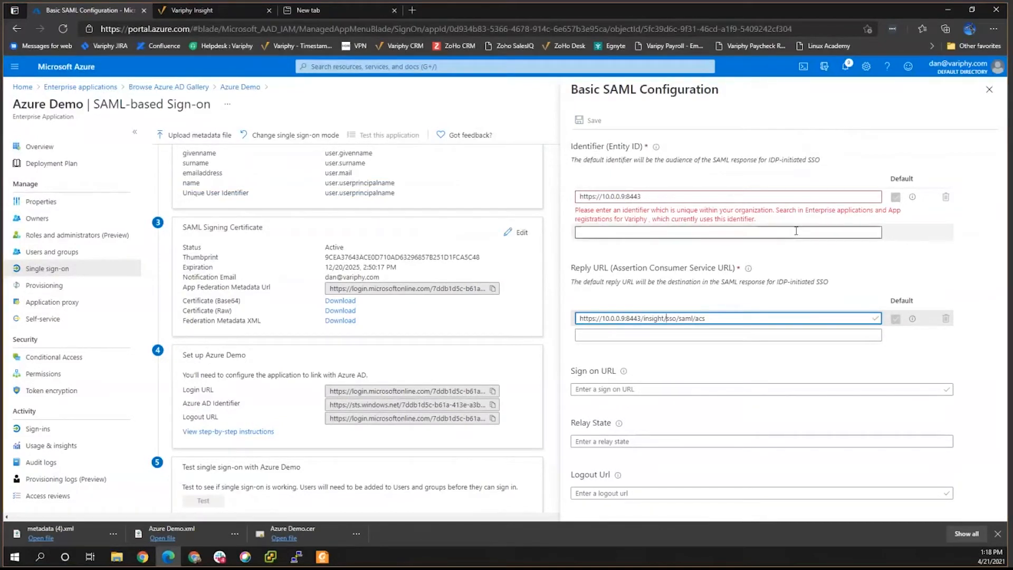
click(695, 220)
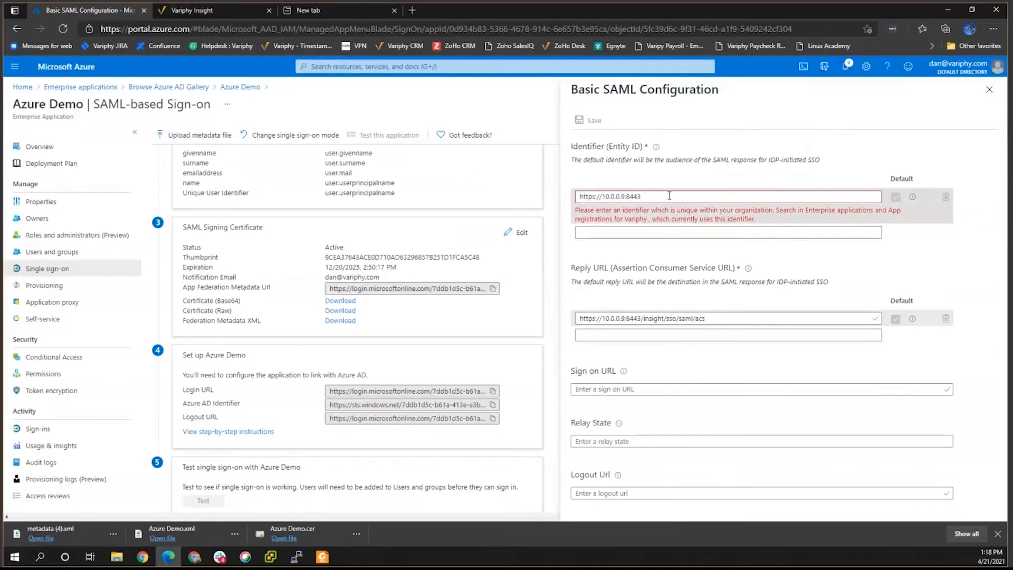
drag(669, 196, 565, 194)
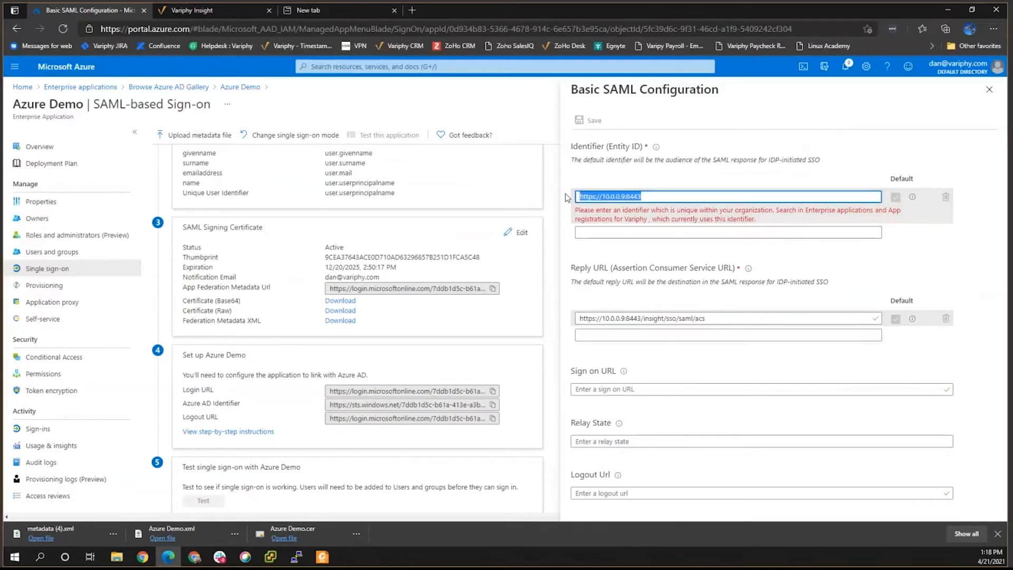
text(azuredemo)
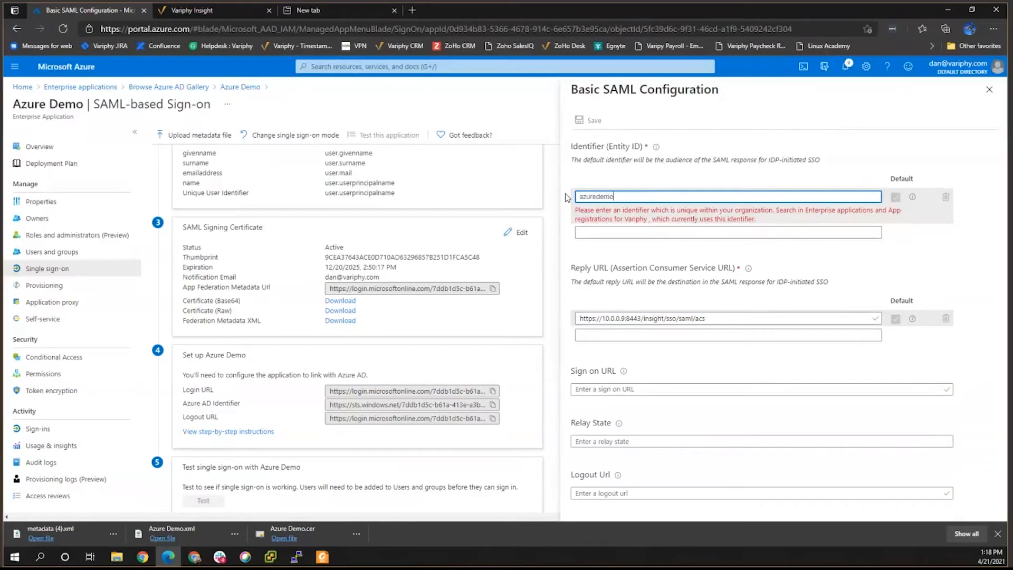
click(590, 120)
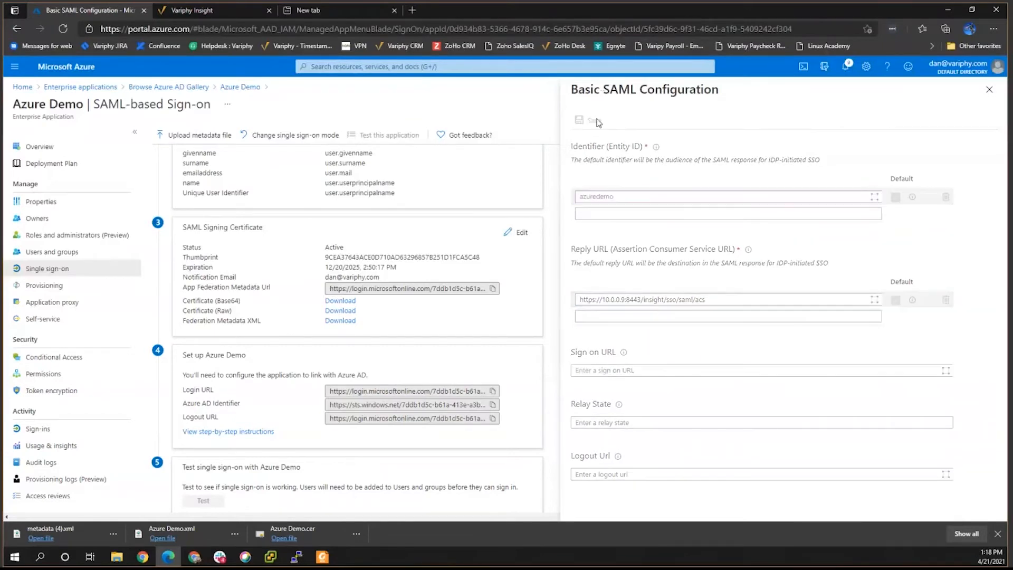
Change Variphy Insight's Service Provider Entity ID to azuredemo to match Azure.
click(180, 13)
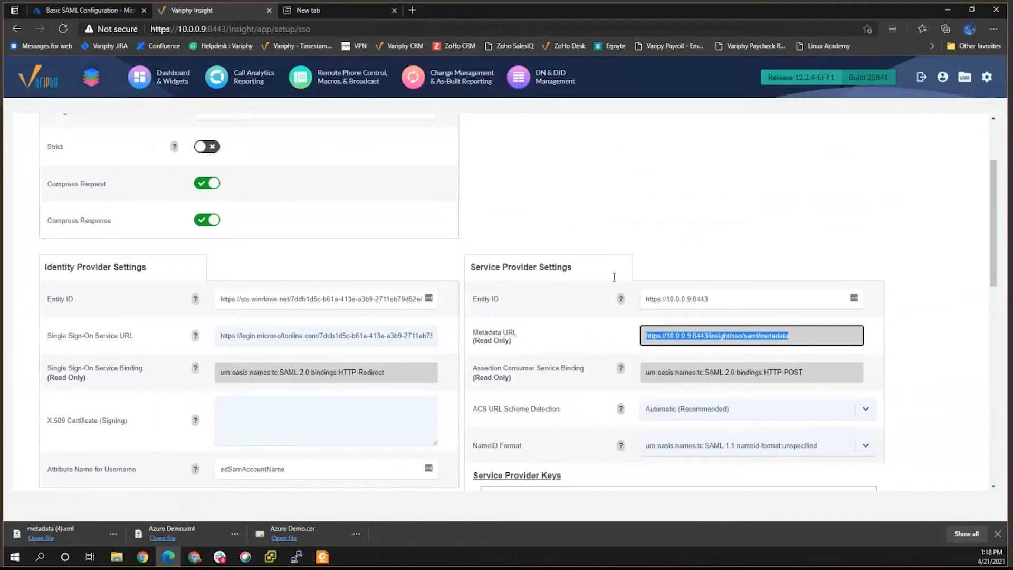
drag(714, 299, 625, 300)
text(azuredemo)
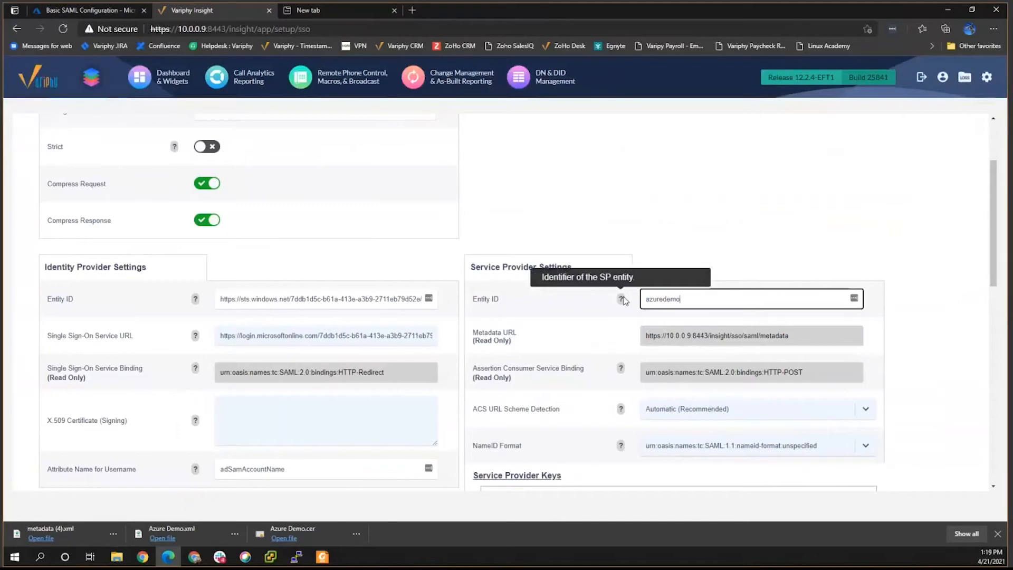
click(711, 248)
scroll(636, 294, down, 3)
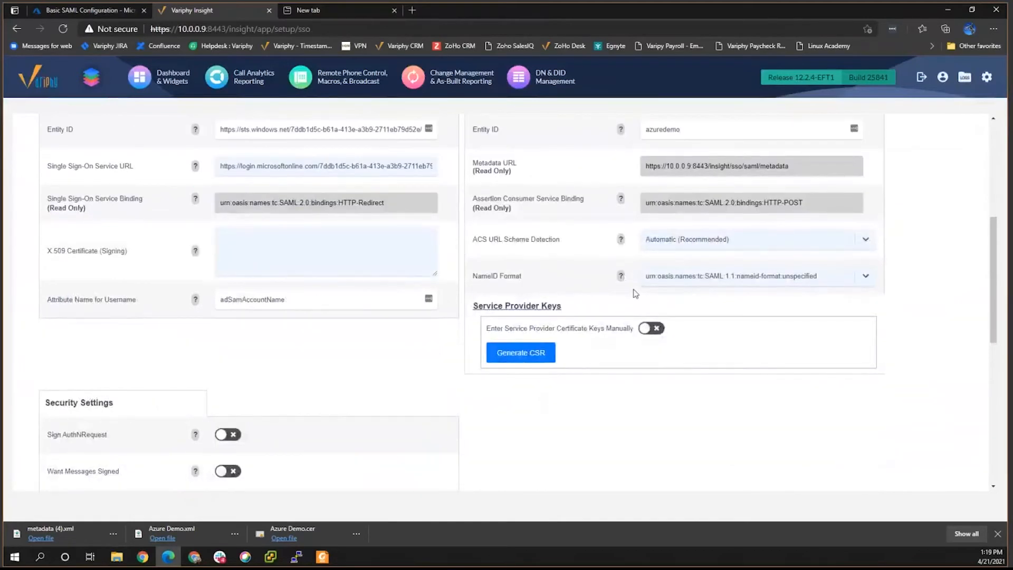
scroll(636, 294, up, 1)
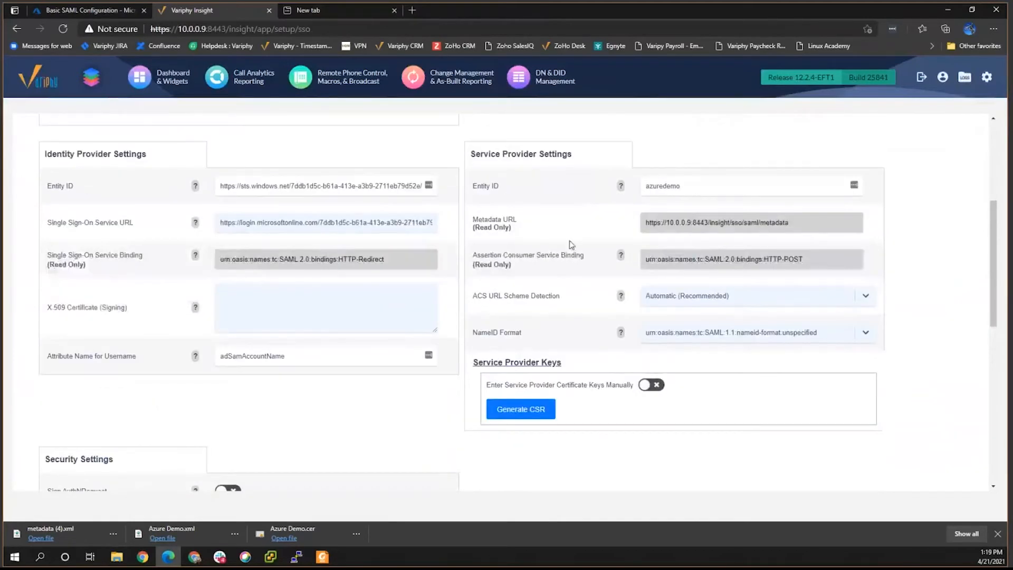
click(87, 11)
scroll(331, 322, down, 1)
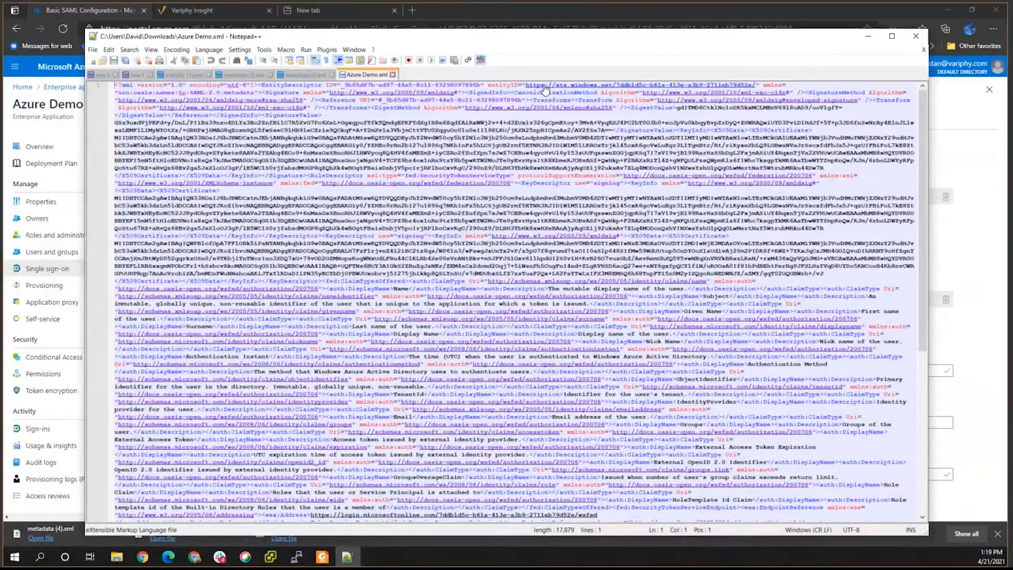
Move the Azure Demo.xml window aside and return to the Variphy Insight SSO settings.
right_click(605, 86)
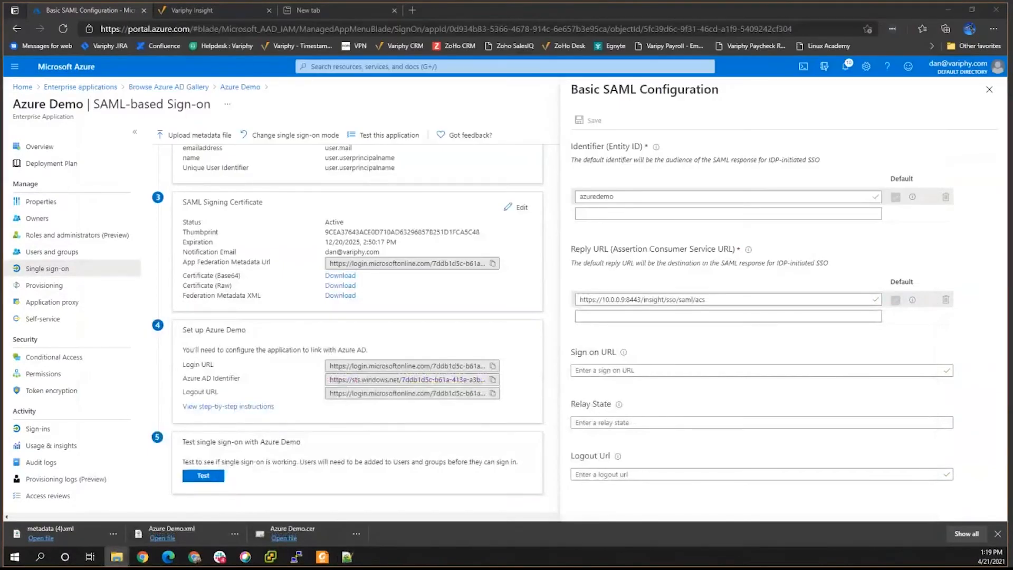
key(alt+Tab)
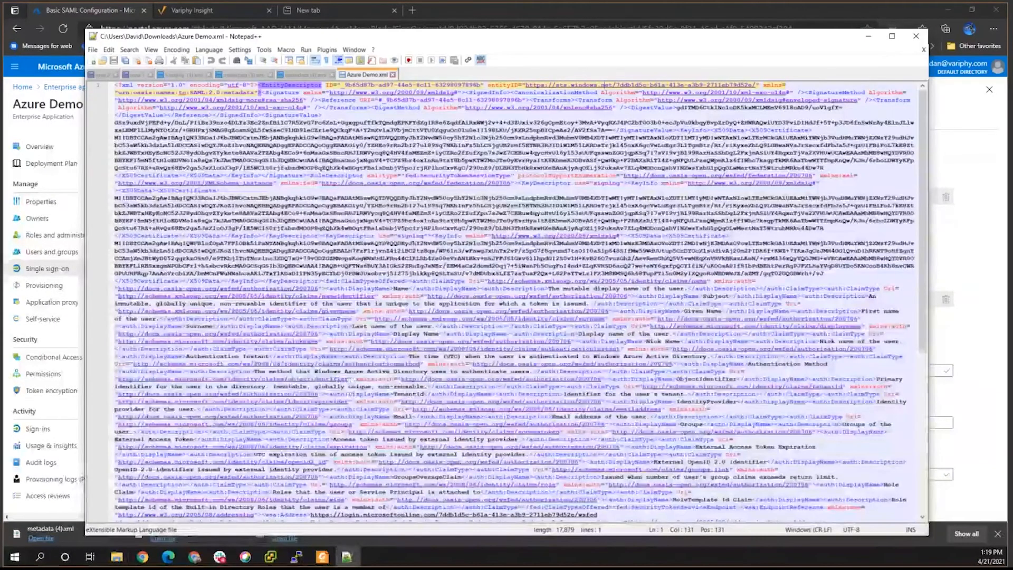
drag(422, 39, 422, 0)
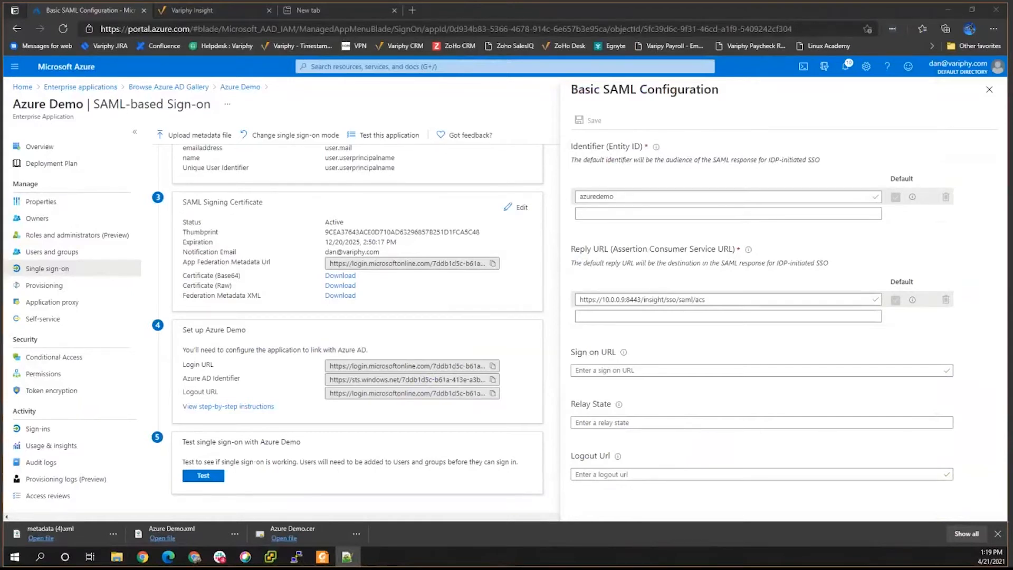
click(205, 12)
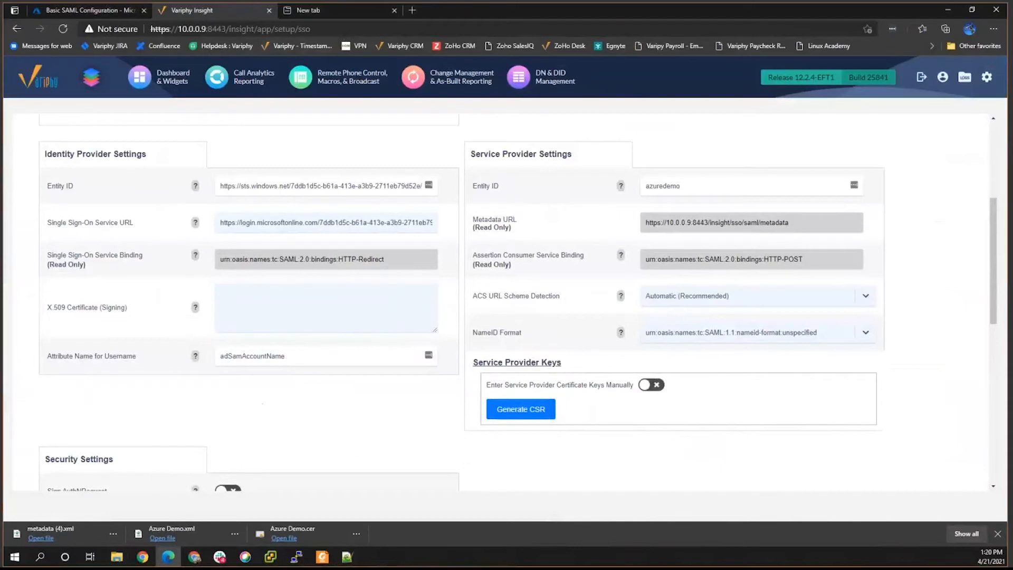
Copy the X509Certificate signing certificate text from Azure Demo.xml in Notepad++.
key(alt+Tab)
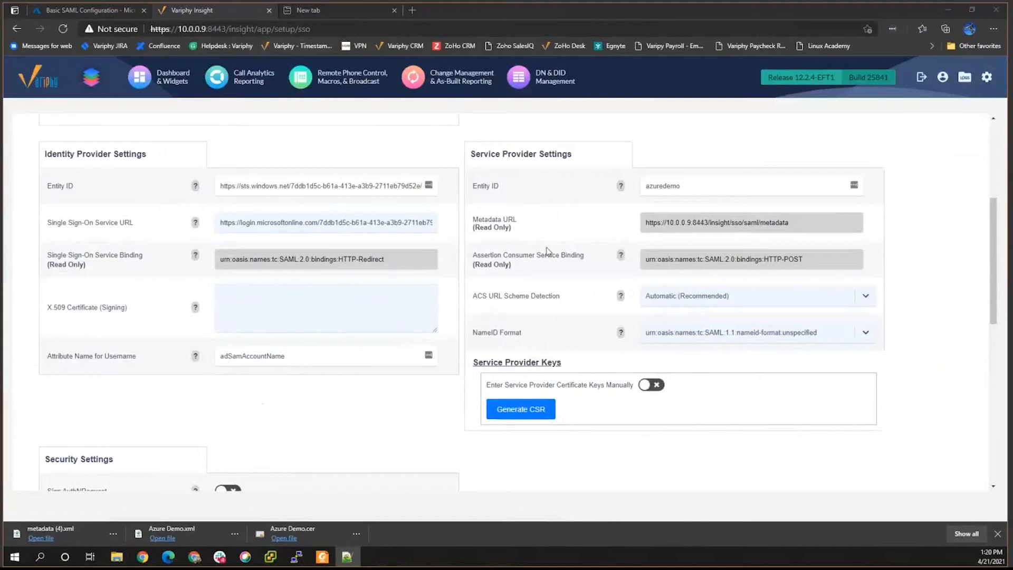
drag(547, 249, 548, 244)
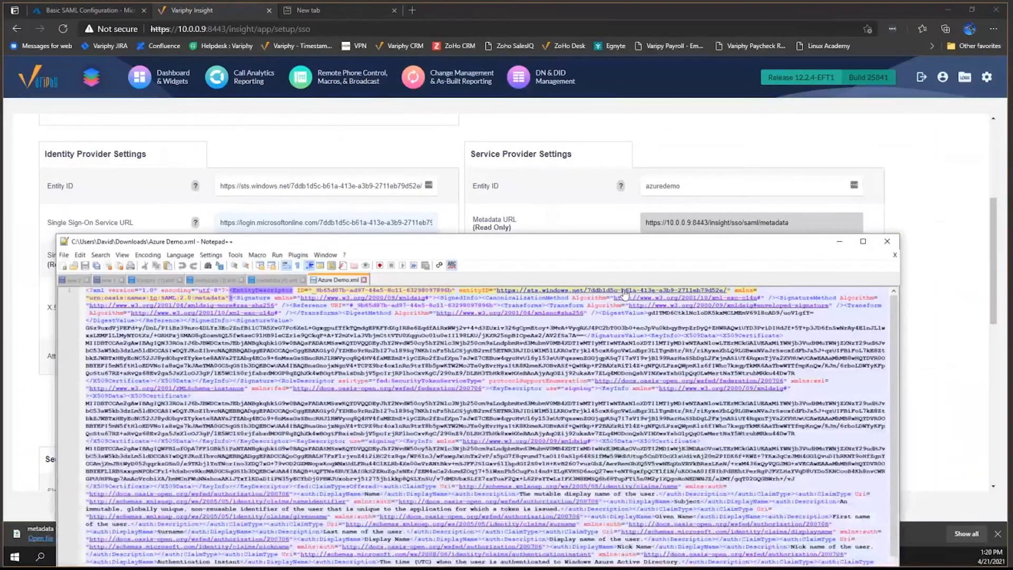
scroll(597, 398, down, 12)
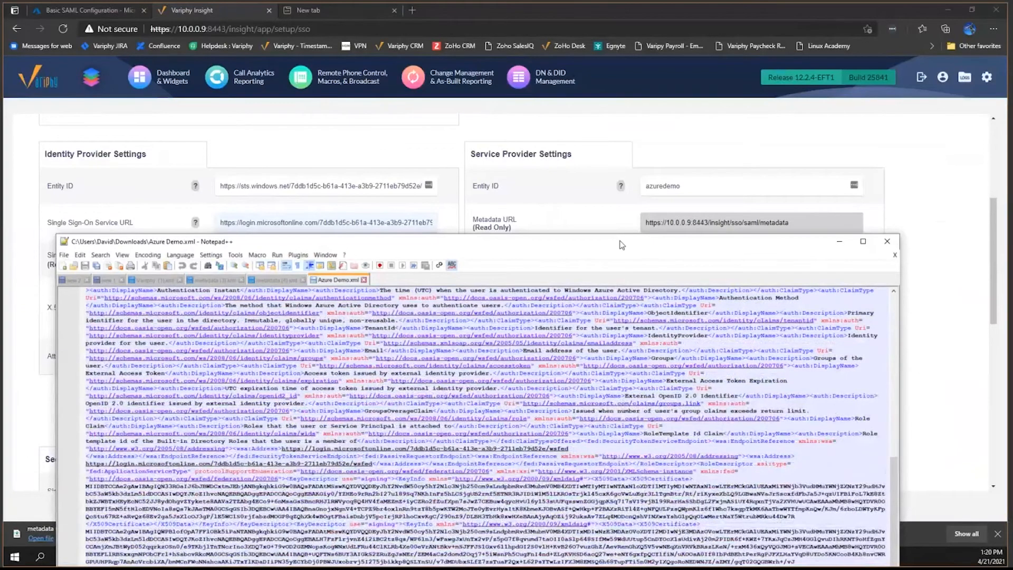
drag(623, 246, 619, 245)
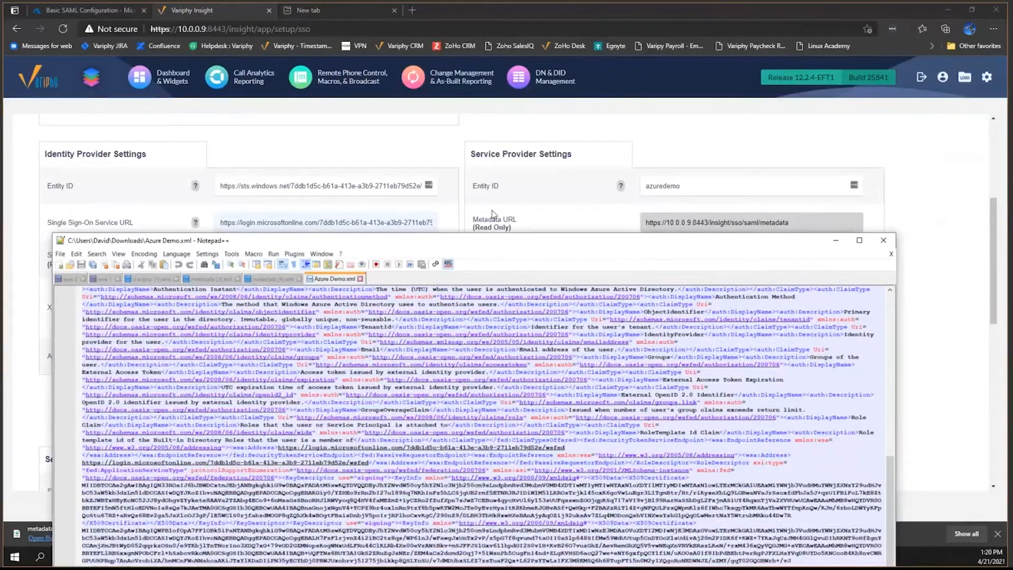
drag(497, 244, 496, 77)
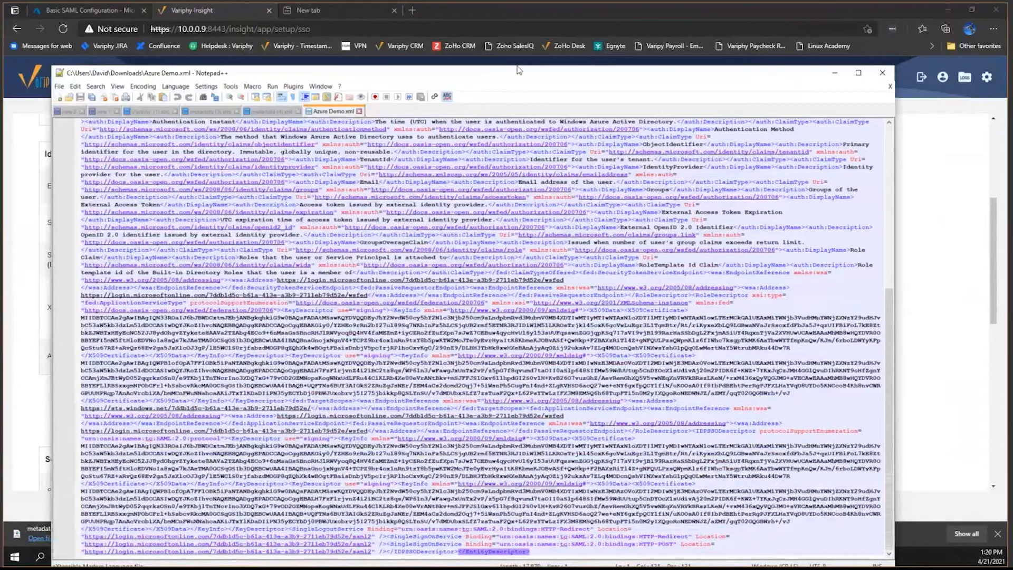
drag(512, 68, 521, 49)
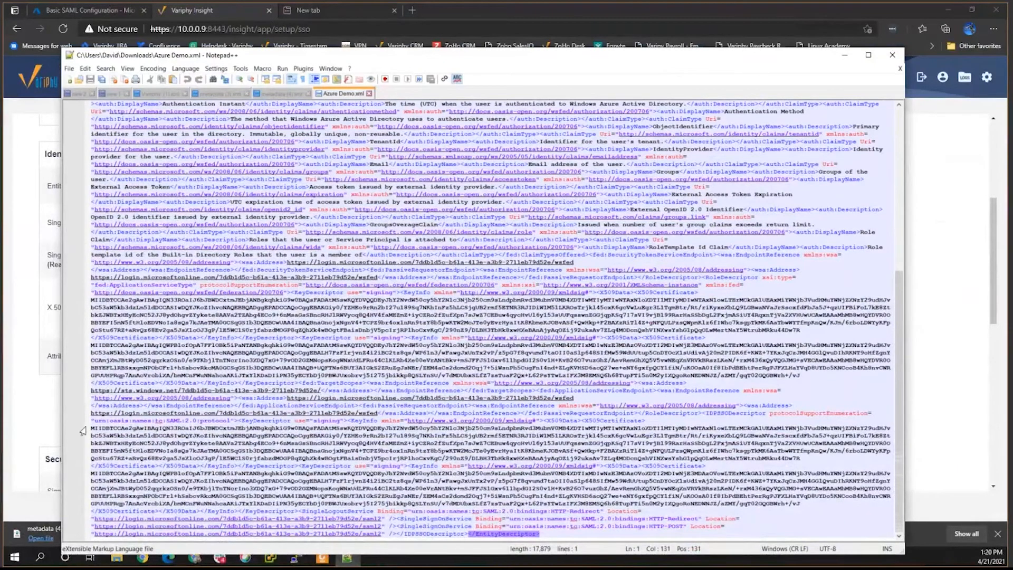
drag(92, 428, 802, 458)
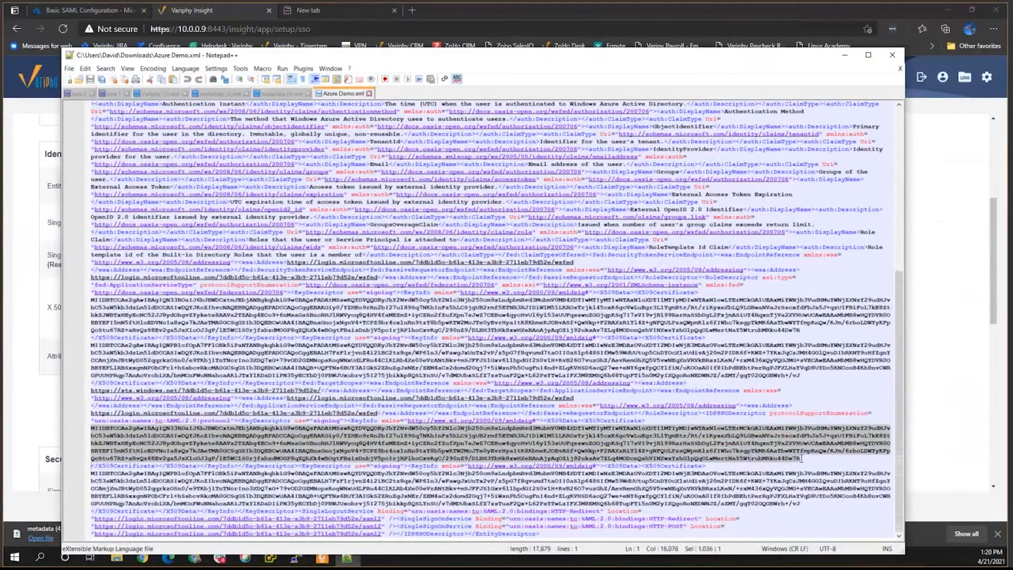
right_click(757, 449)
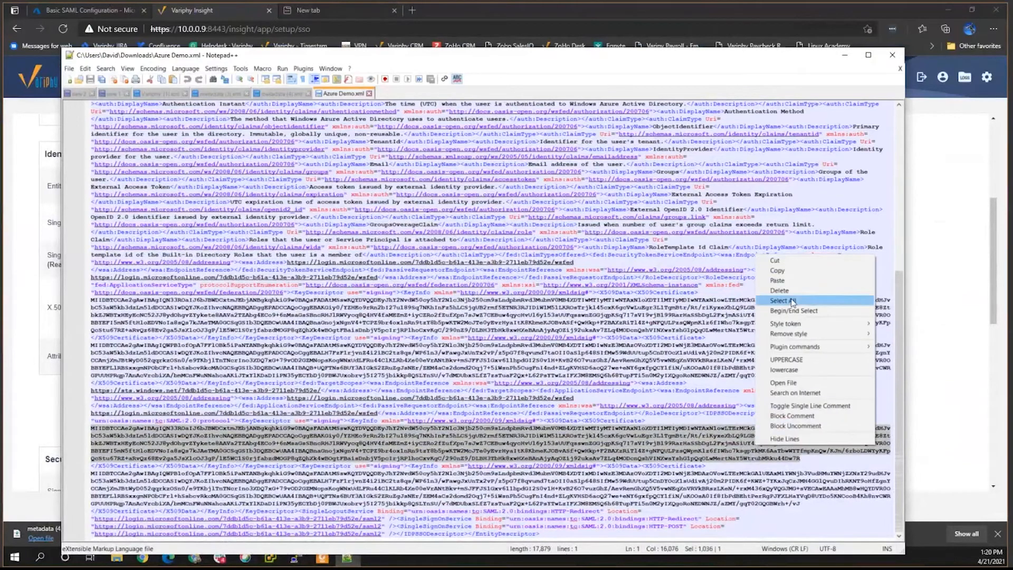
click(779, 273)
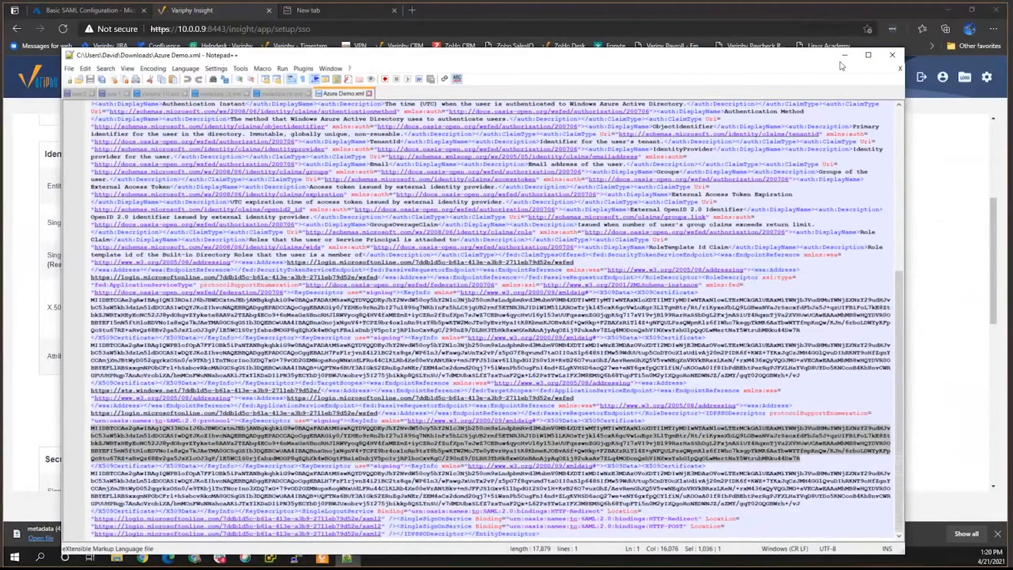
click(844, 55)
click(226, 314)
Paste the Azure signing certificate into the X.509 Certificate (Signing) field and verify it.
key(ctrl+v)
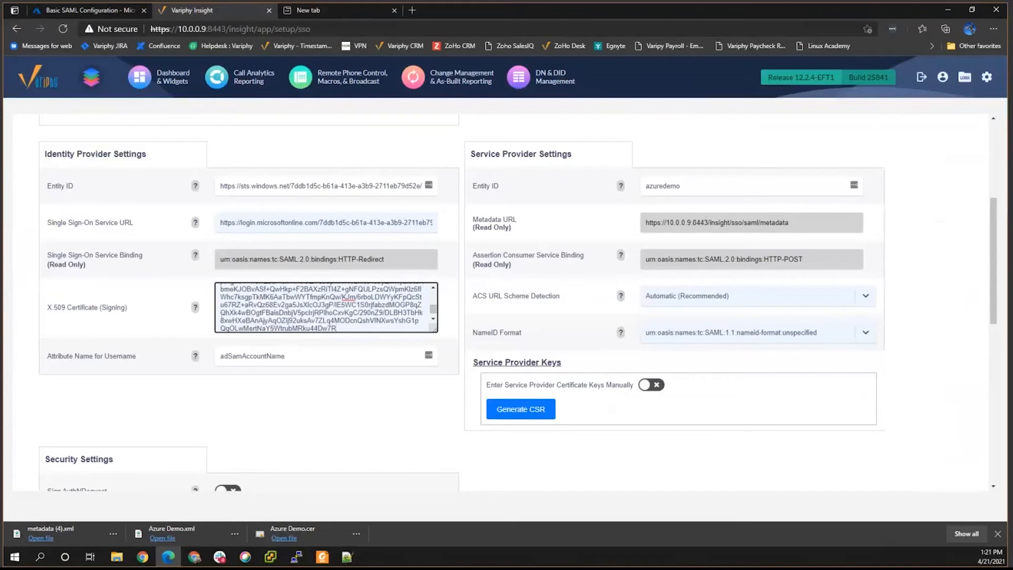
key(alt+Tab)
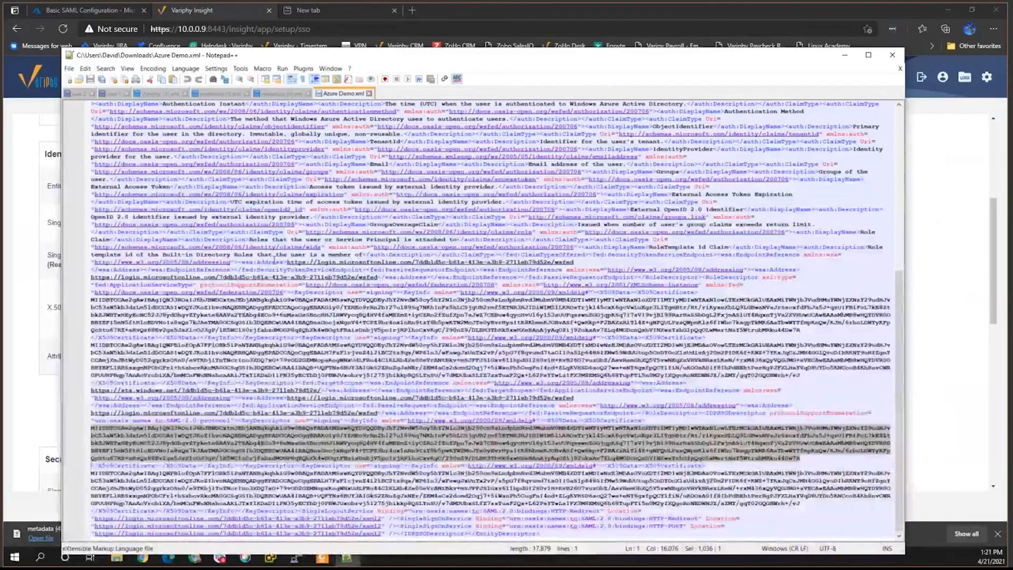
scroll(300, 363, up, 6)
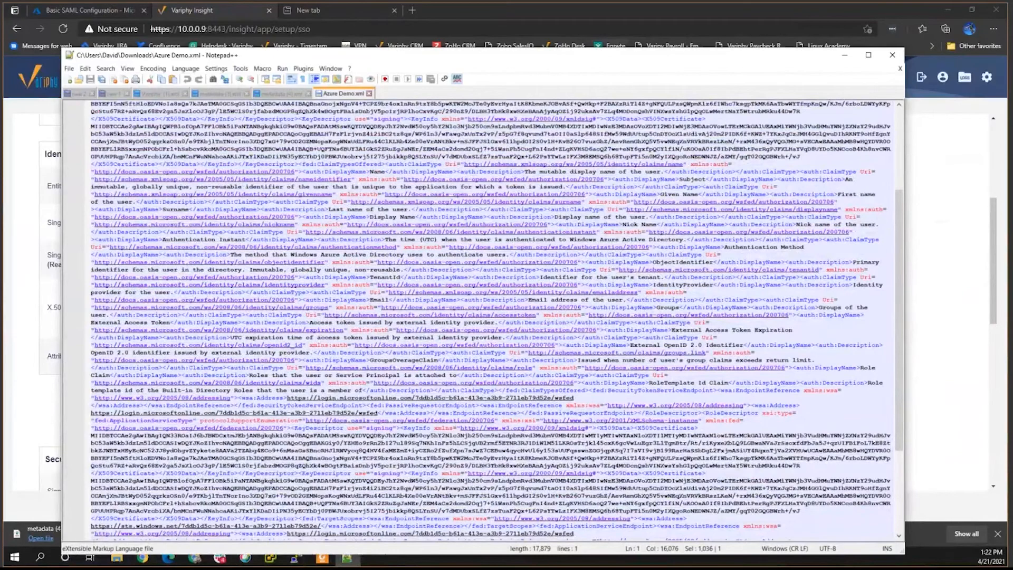
key(alt+Tab)
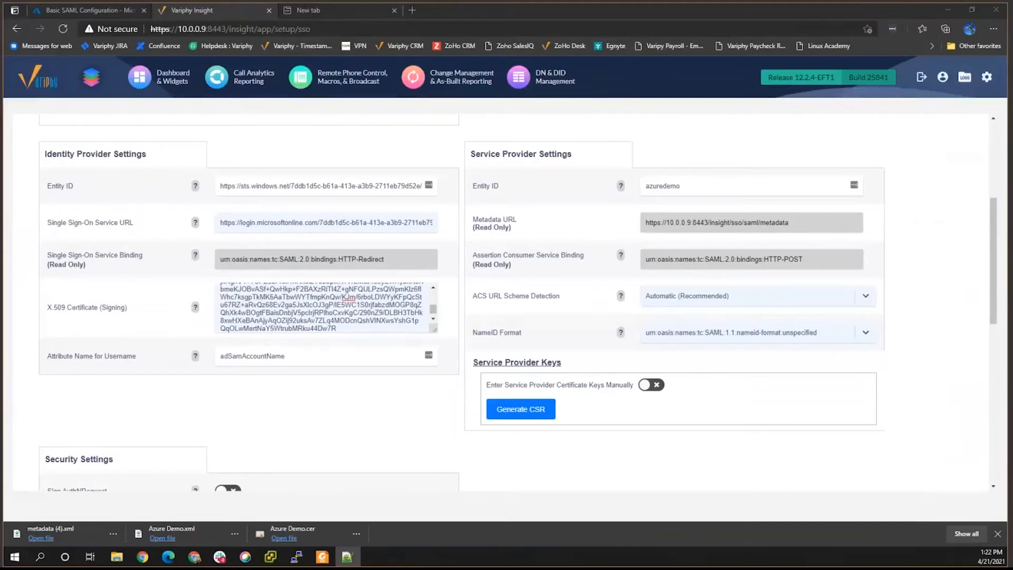
Replace Azure Demo's username attribute with the schemas.xmlsoap.org emailaddress claim URL and save.
drag(293, 360, 167, 362)
key(ctrl+v)
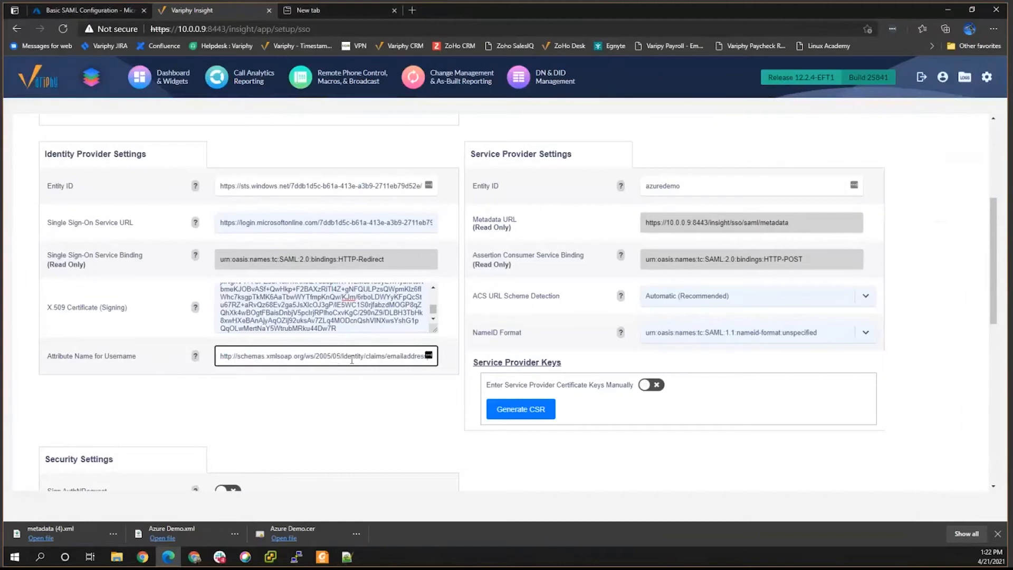
drag(389, 357, 420, 357)
scroll(393, 353, down, 8)
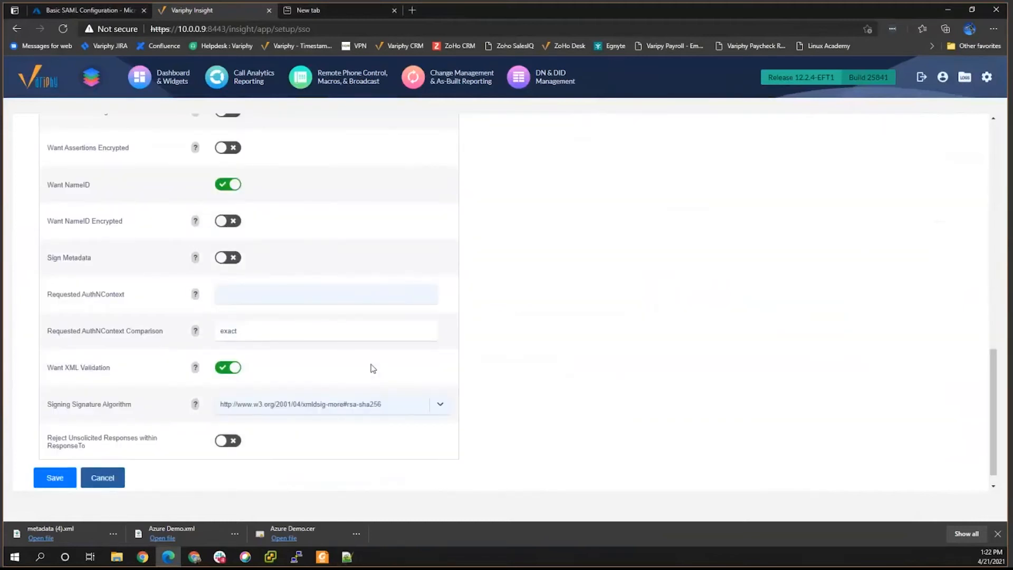
click(53, 460)
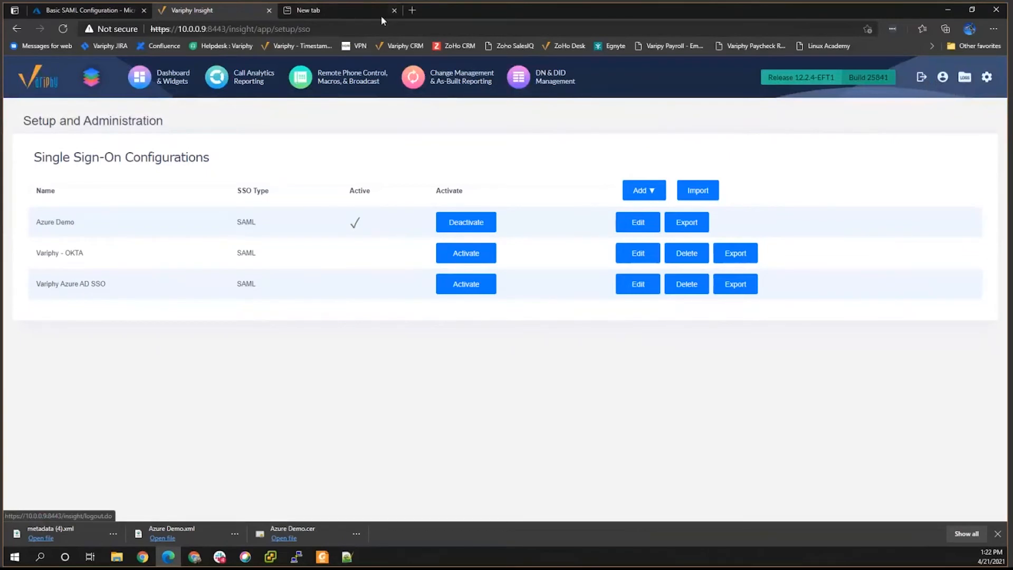
Copy the Insight server address, then log out of Variphy Insight.
drag(226, 29, 149, 32)
key(ctrl+c)
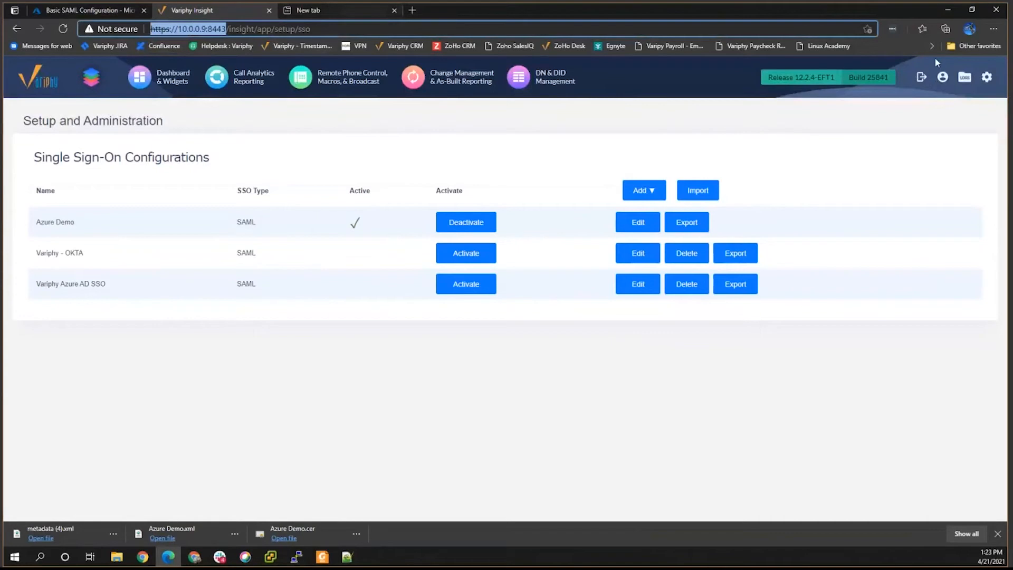
click(921, 77)
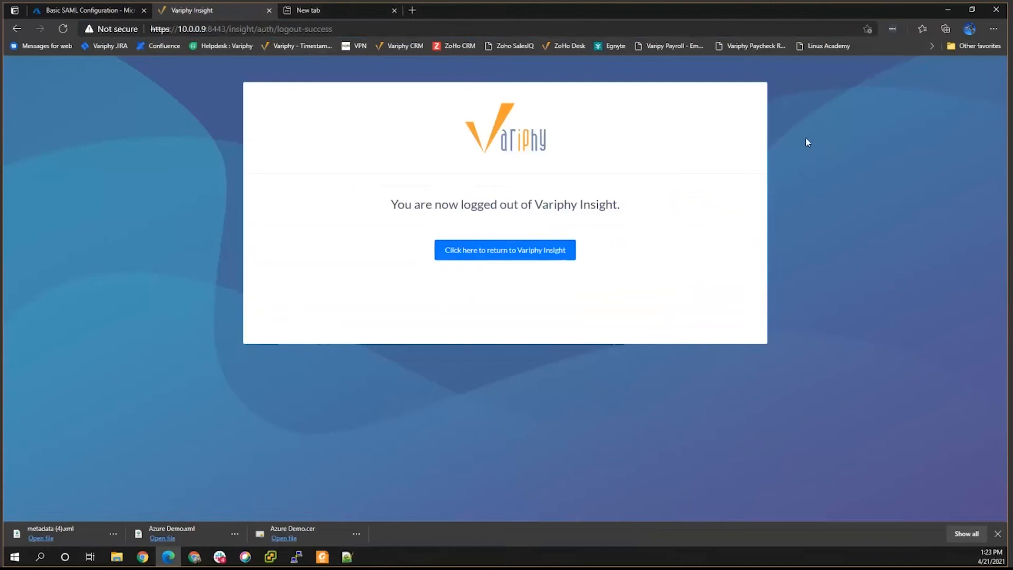
click(994, 30)
click(928, 80)
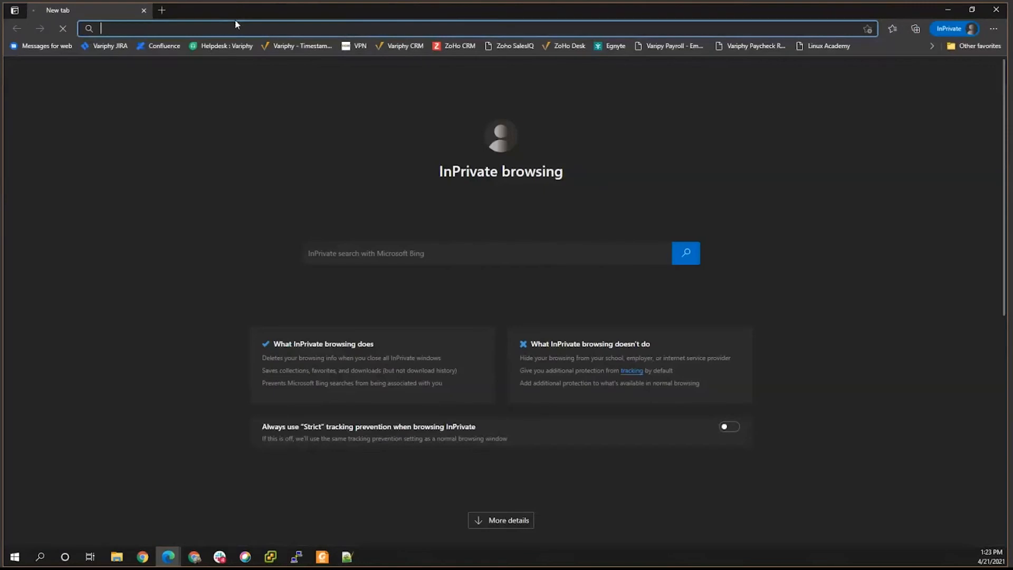
key(ctrl+v)
key(Return)
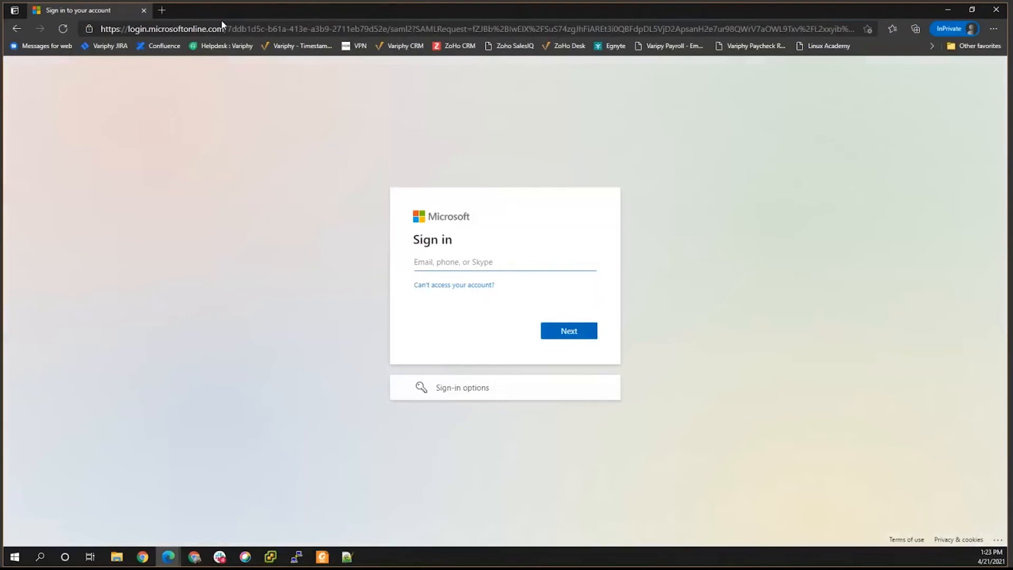
Sign in with the test account's e-mail address and password.
key(Return)
text(********)
key(Return)
Fill in current, new and confirm passwords on the Update your password form and submit.
text(**********)
key(Tab)
text(**********)
key(Tab)
text(**********)
click(550, 390)
Re-enter the new and confirmation passwords and submit the update again.
text(*******)
key(Tab)
key(BackSpace)
text(*******)
click(561, 391)
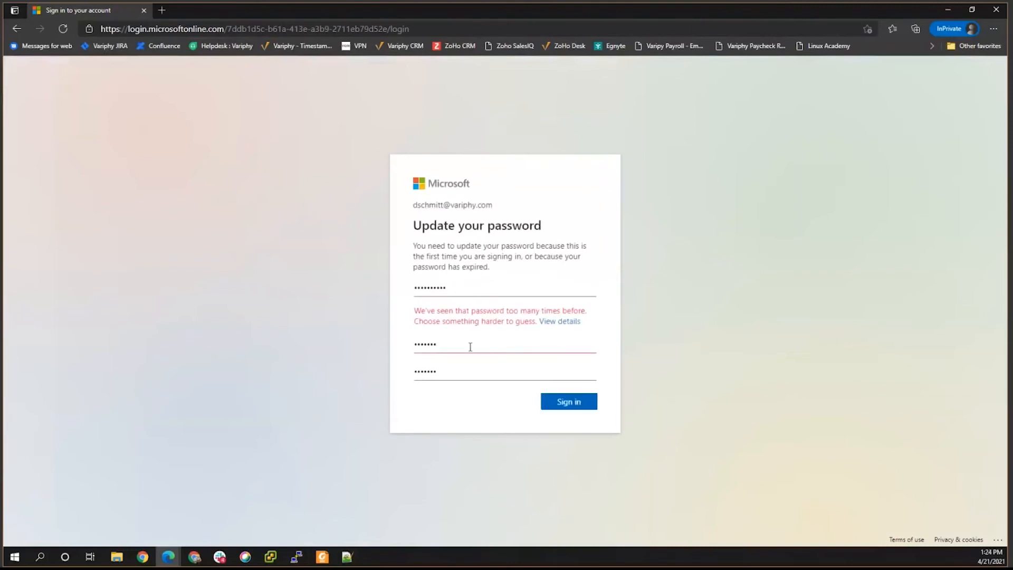
Enter a different new password in both fields and submit the update.
text(•••)
click(445, 366)
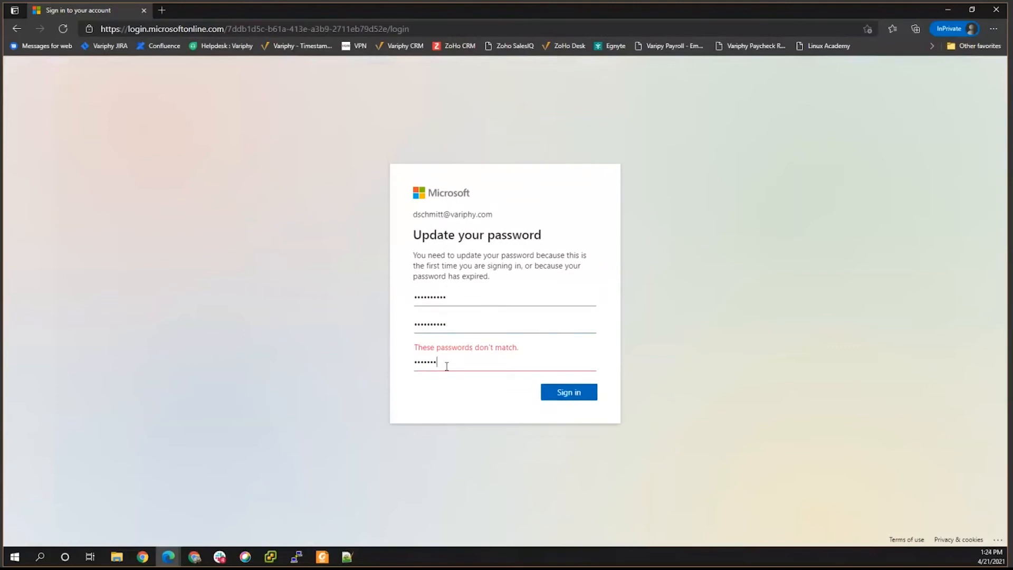
text(•••)
click(569, 386)
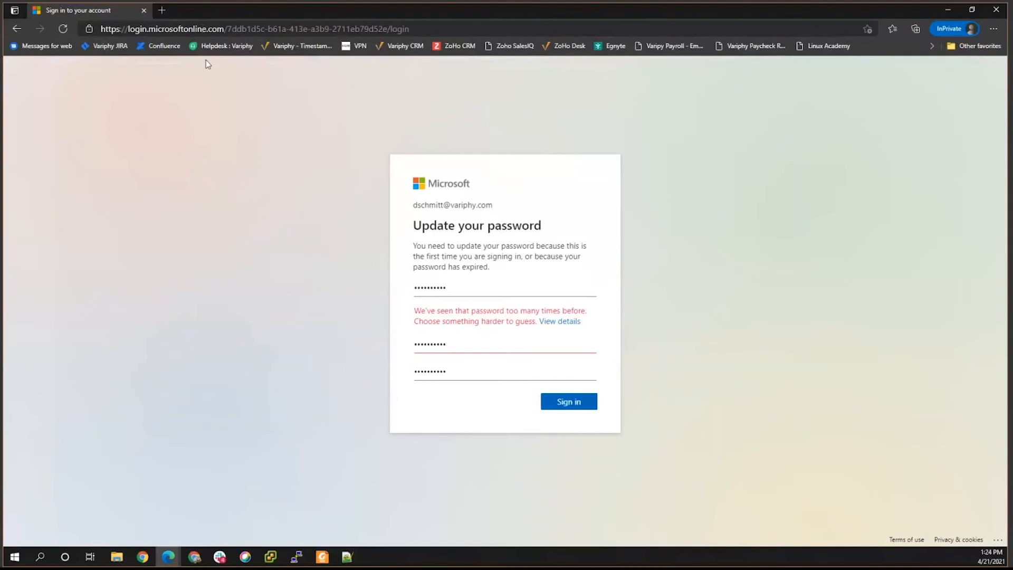
Replace the rejected password with another new password, confirm it and resubmit.
drag(457, 347, 384, 348)
text(•••••)
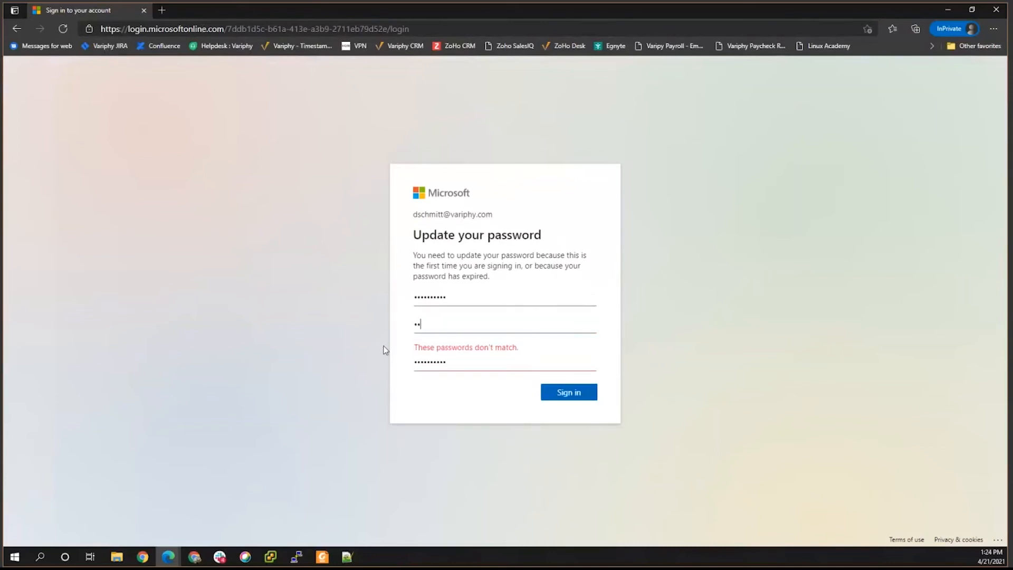
text(••••)
key(Tab)
key(BackSpace)
text(•••••••••)
click(577, 388)
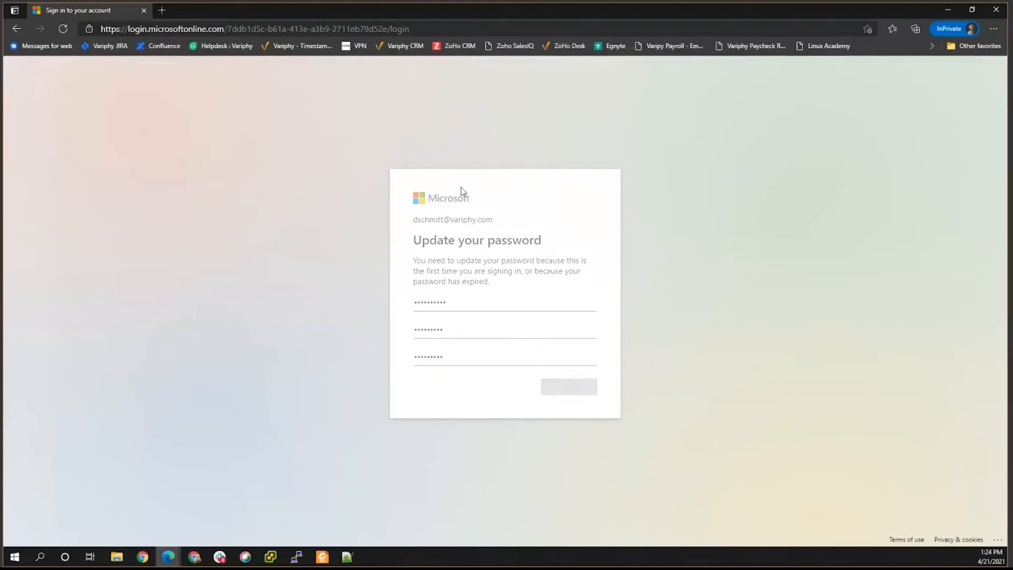
click(165, 11)
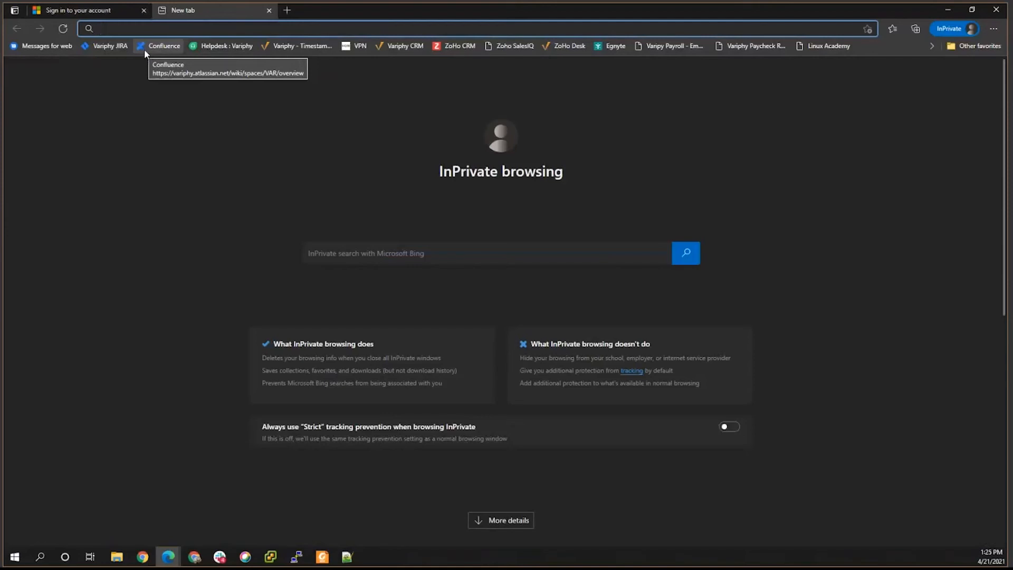
text(https)
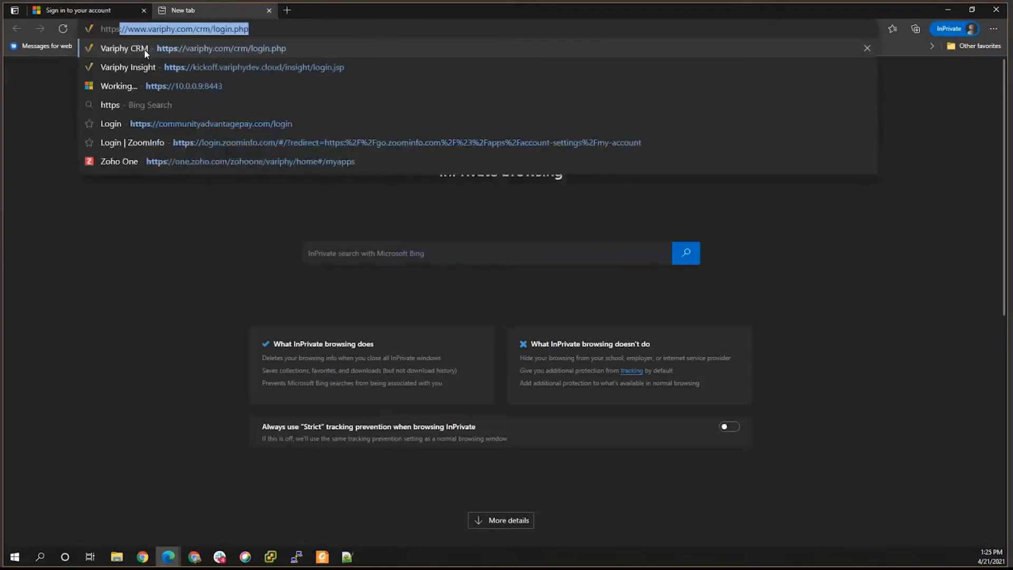
text(://)
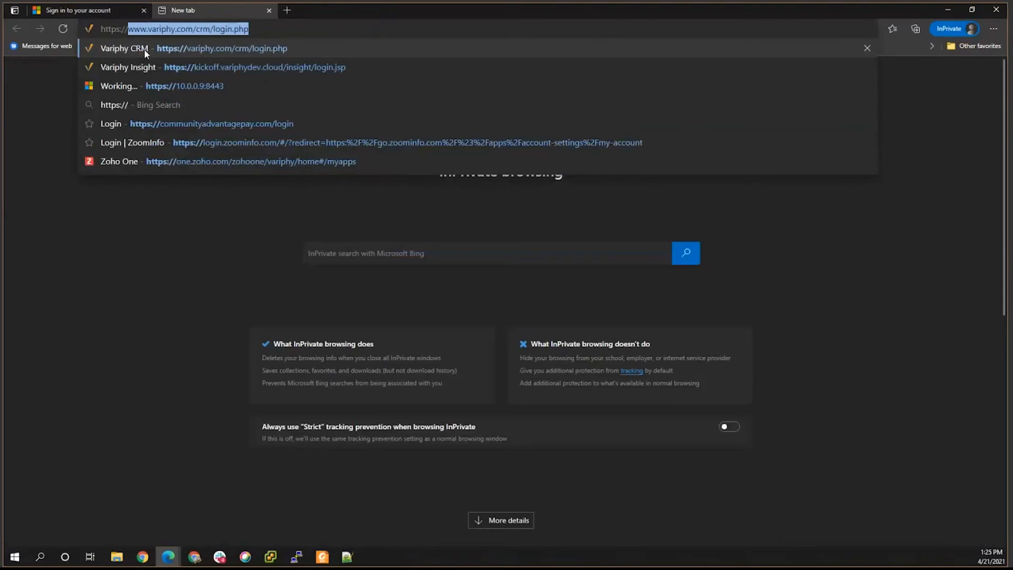
text(10.0.09)
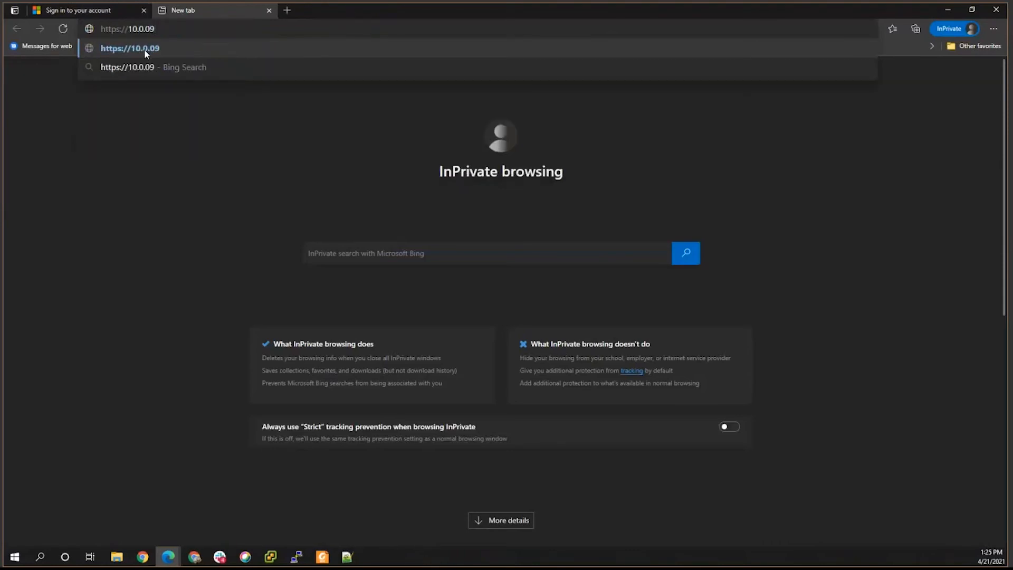
key(BackSpace)
text(.9:8)
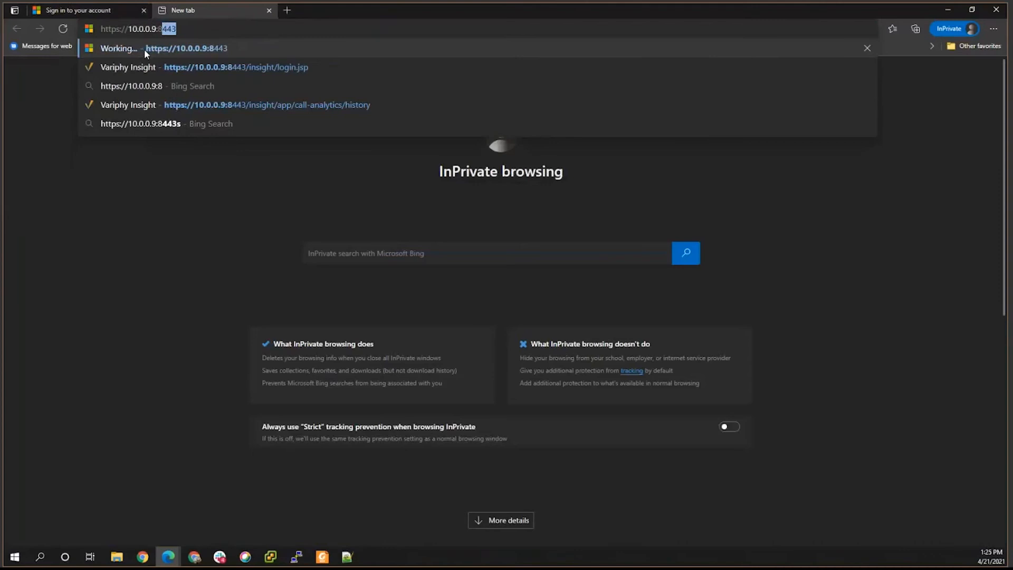
text(443/insight/login.jsp)
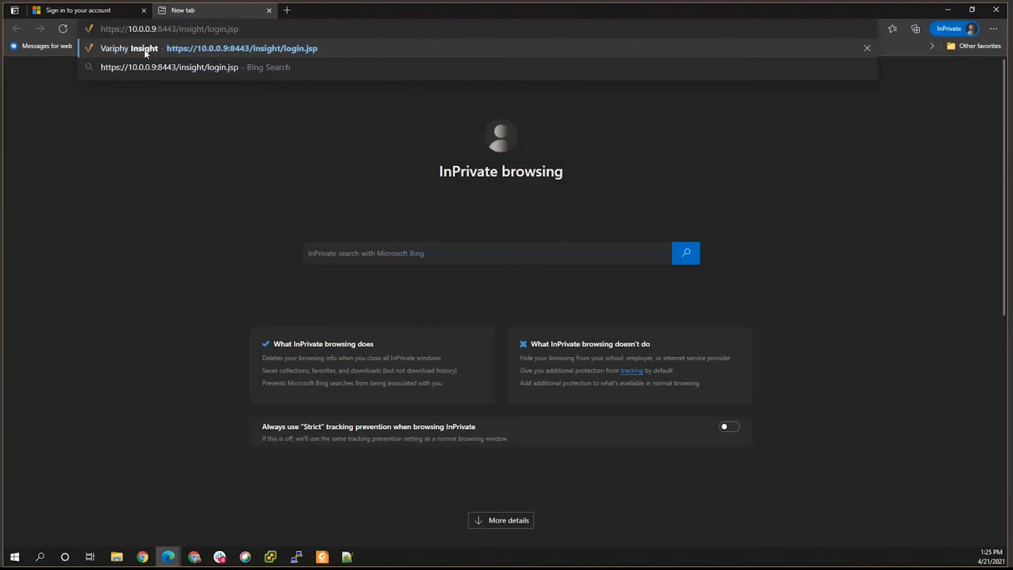
click(145, 51)
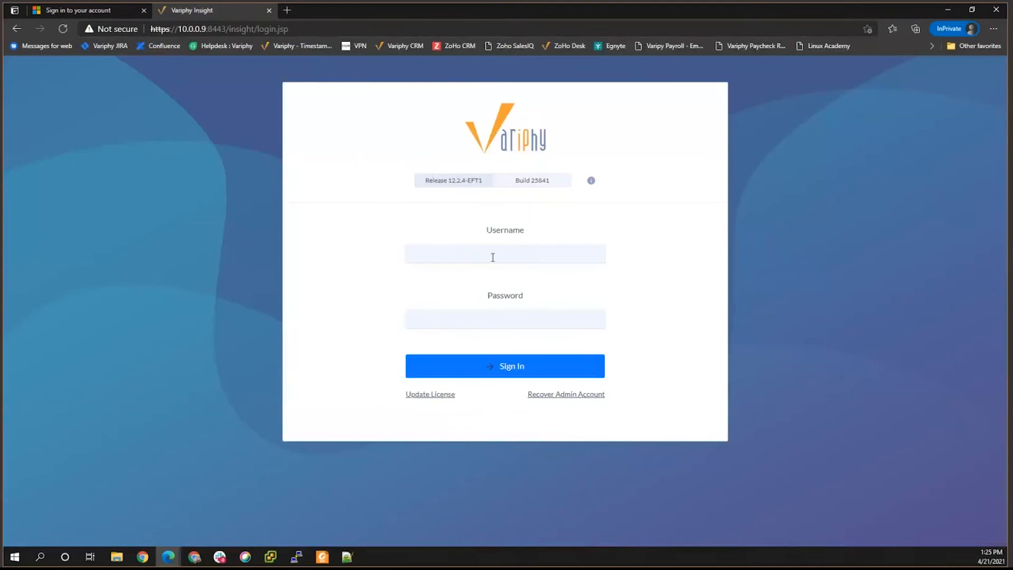
Log in as the saved Admin user and go to User Authentication > Single Sign-On.
click(469, 255)
key(Down)
key(Return)
key(Tab)
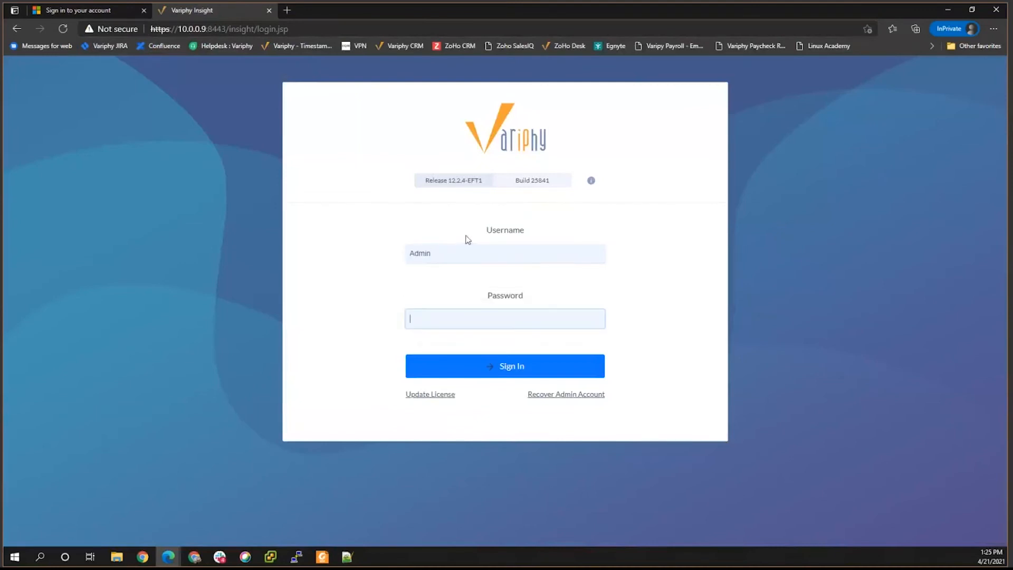
text(•••••)
key(Return)
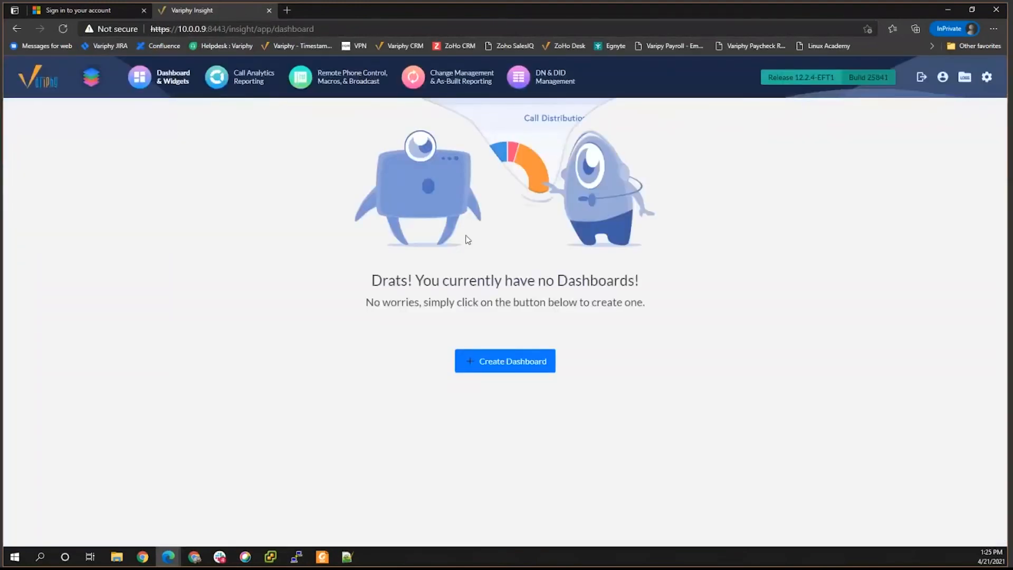
click(984, 78)
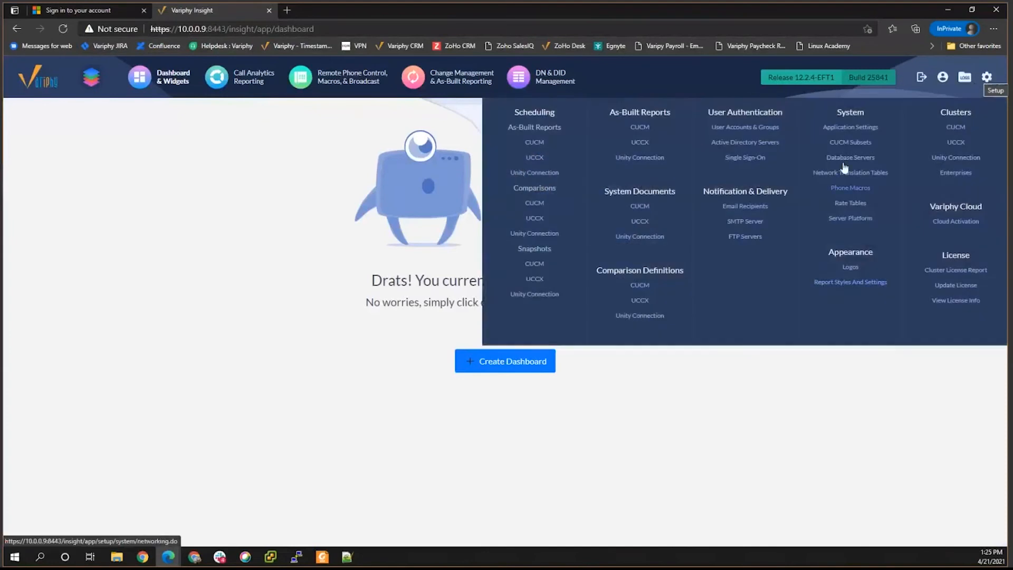
click(732, 158)
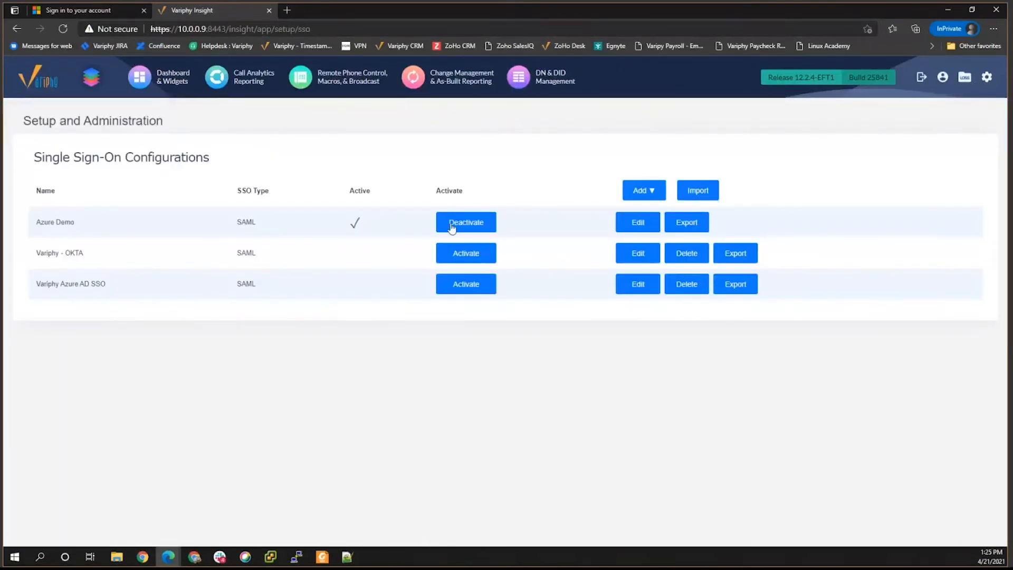
Deactivate Azure Demo, activate Variphy Azure AD SSO, and reload the Insight address in a new tab.
click(454, 224)
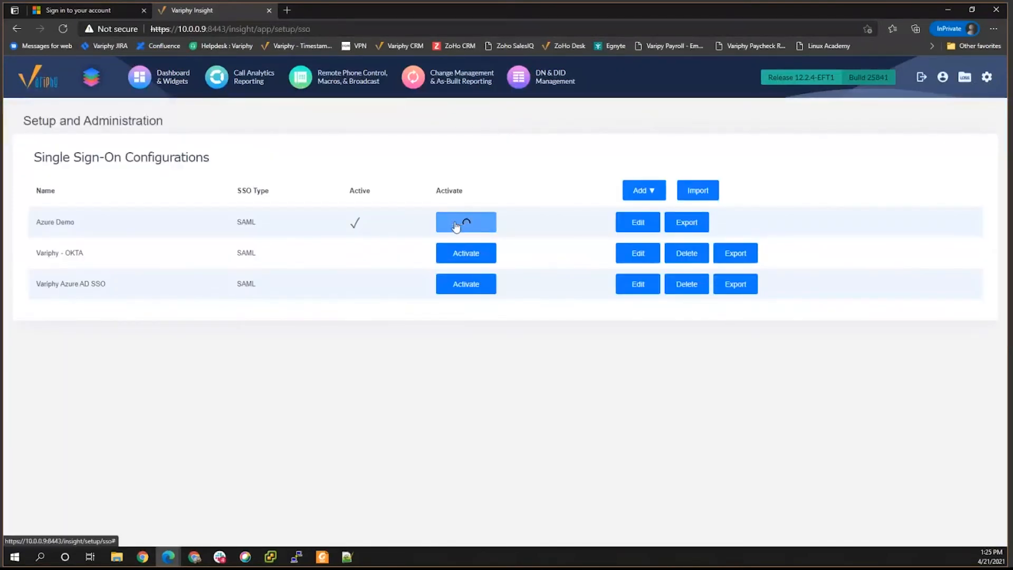
click(457, 289)
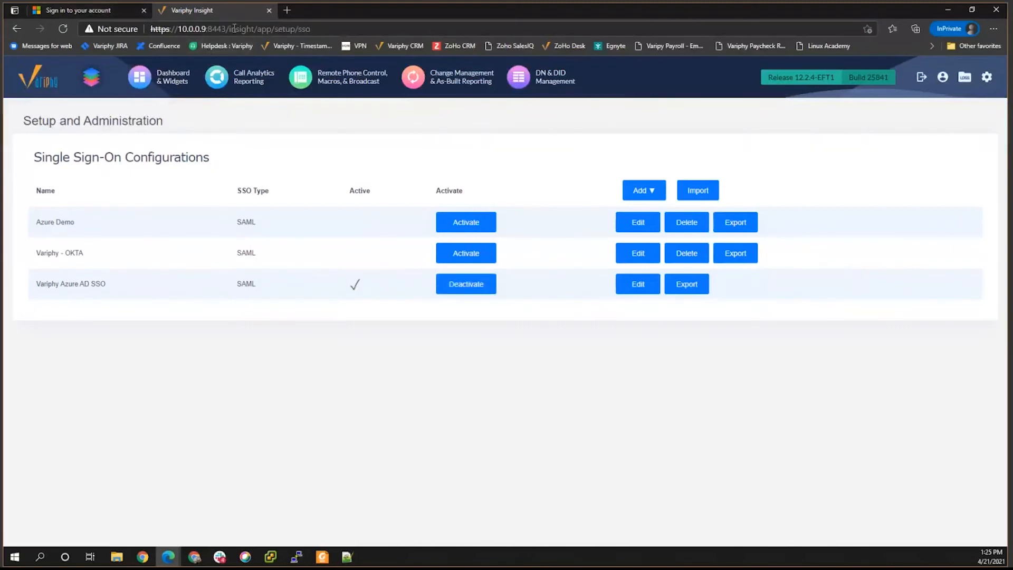
drag(228, 30, 135, 30)
key(ctrl+c)
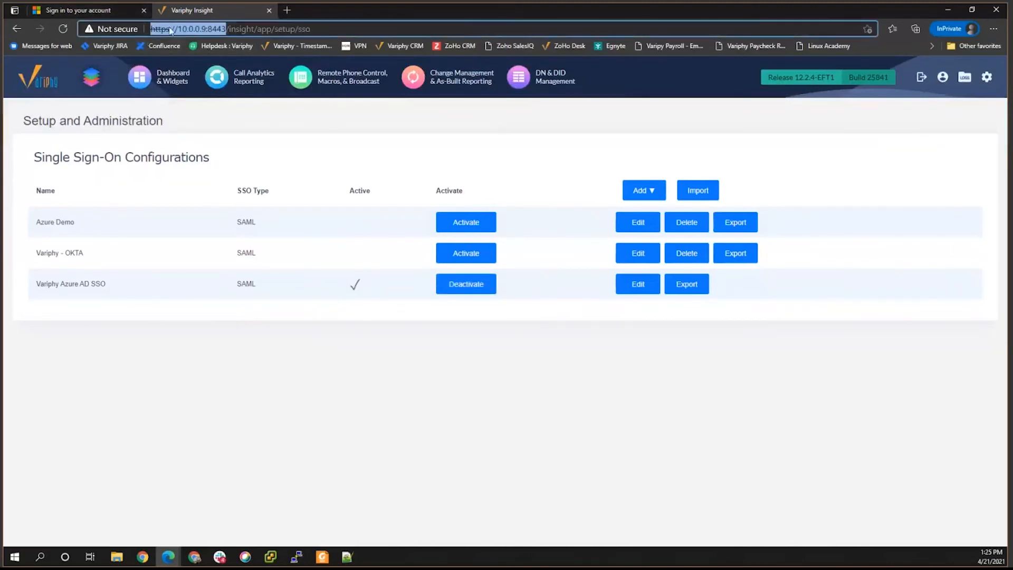
click(269, 10)
click(167, 13)
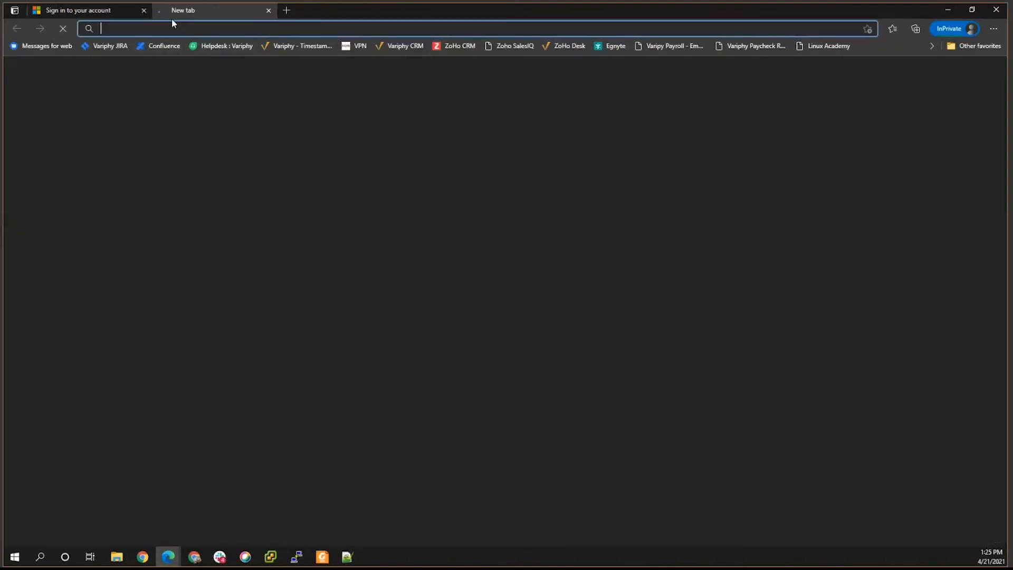
key(ctrl+v)
key(Return)
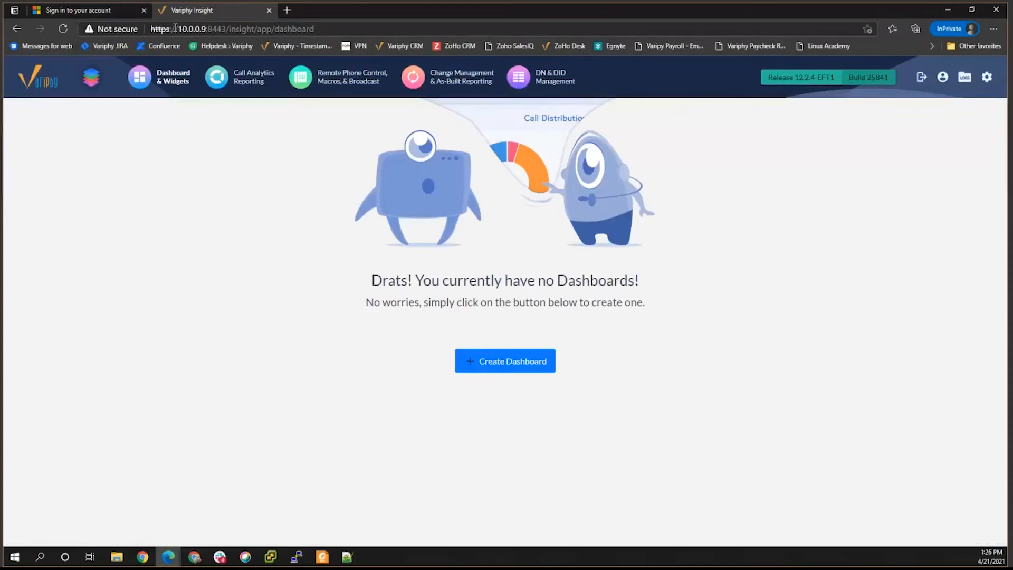
Go to User Authentication > User Accounts & Groups from the settings gear.
click(985, 80)
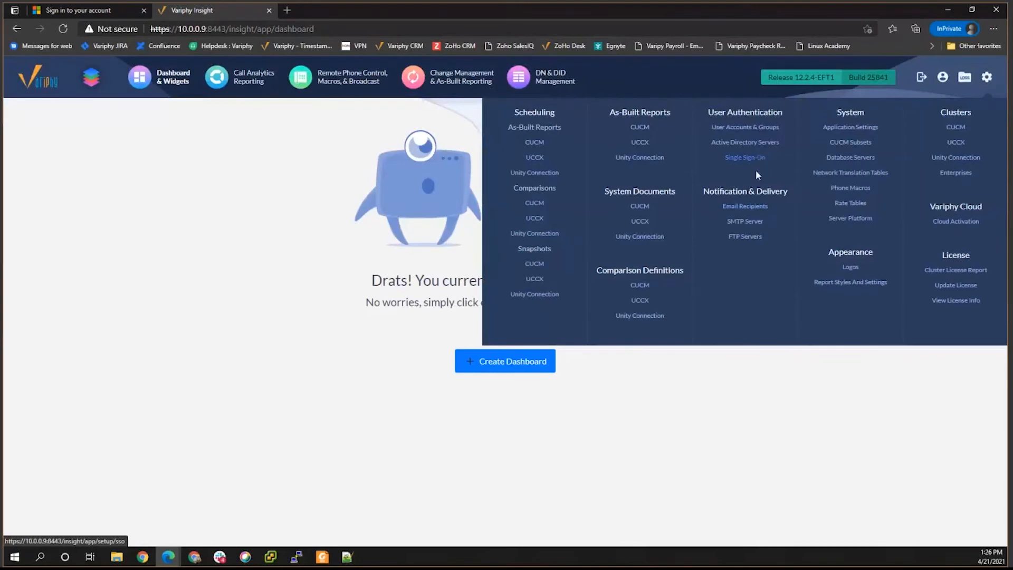
click(721, 132)
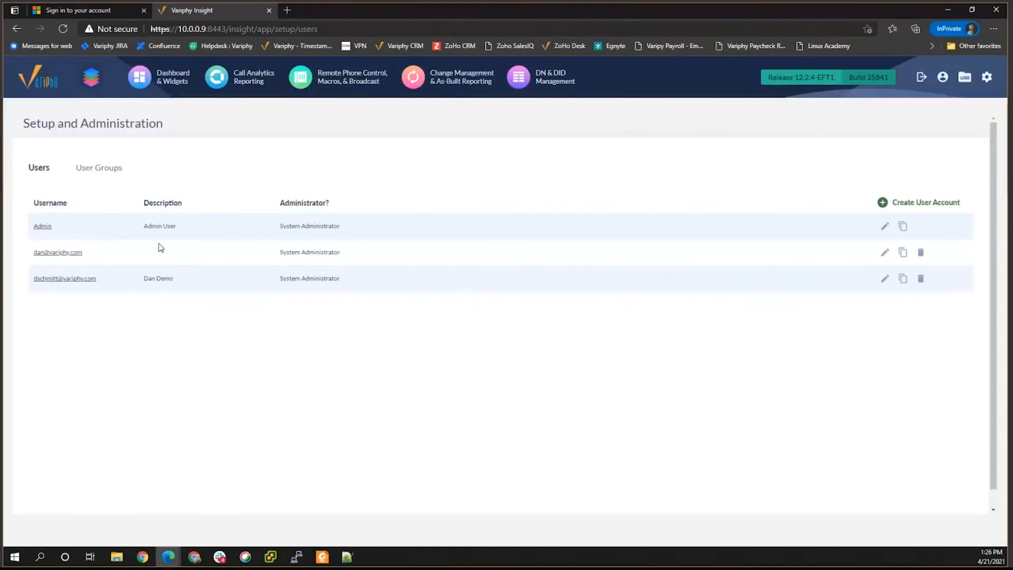
Check the new-user form's disabled Active Directory and Password options, then open Call Analytics Reporting.
click(904, 202)
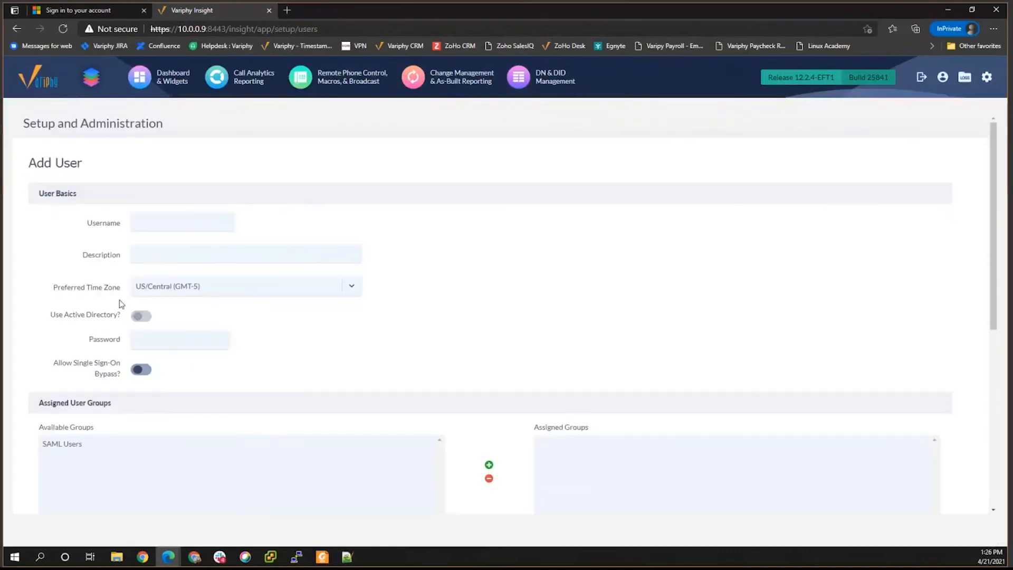
mouse_move(138, 318)
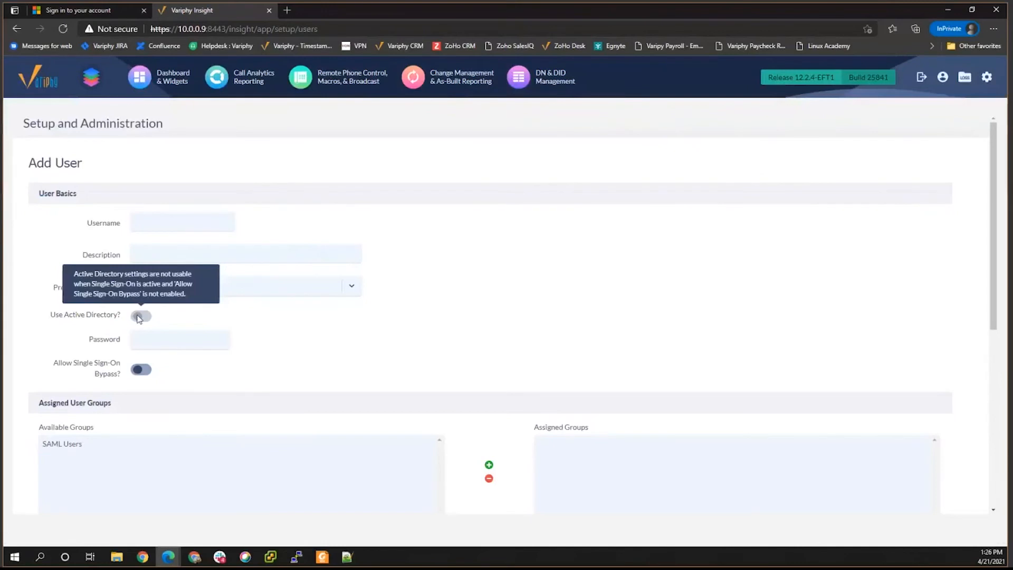
mouse_move(142, 343)
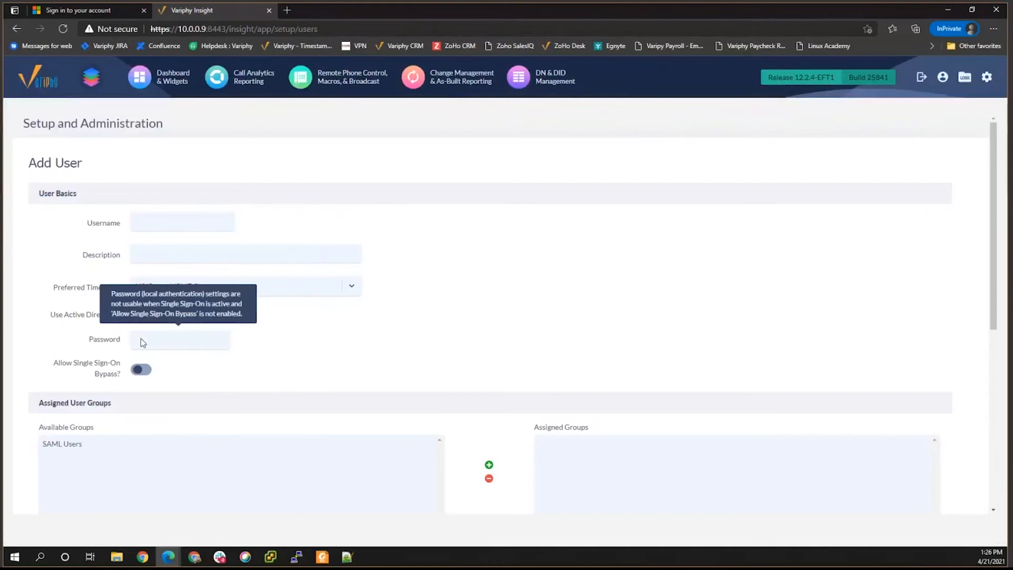
click(154, 225)
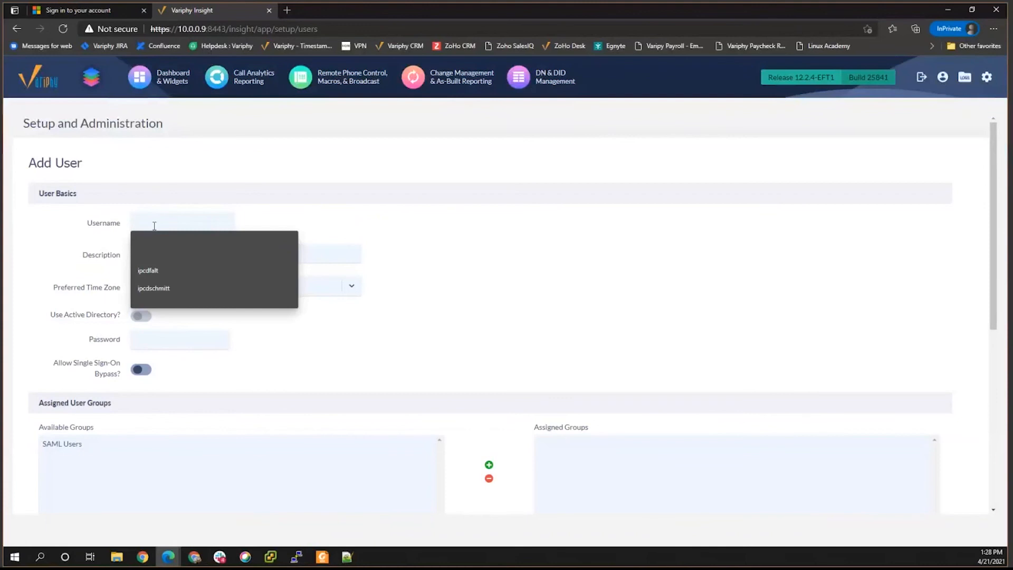
click(408, 242)
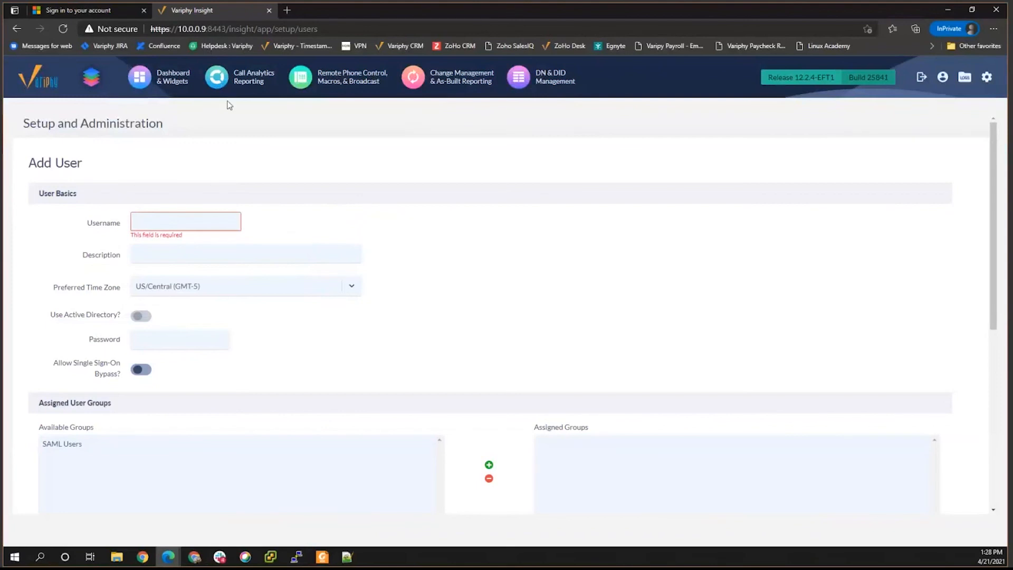
click(205, 82)
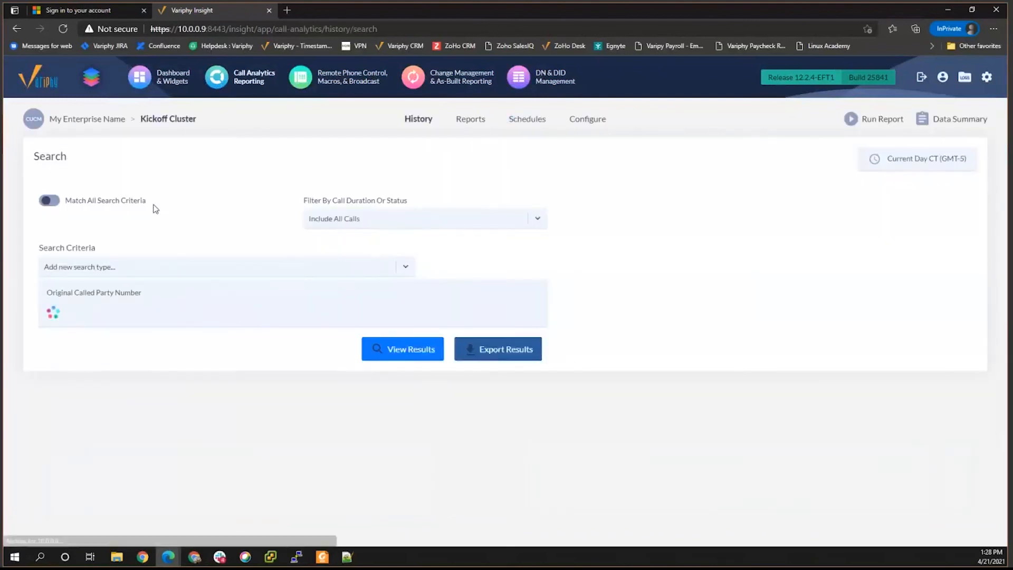